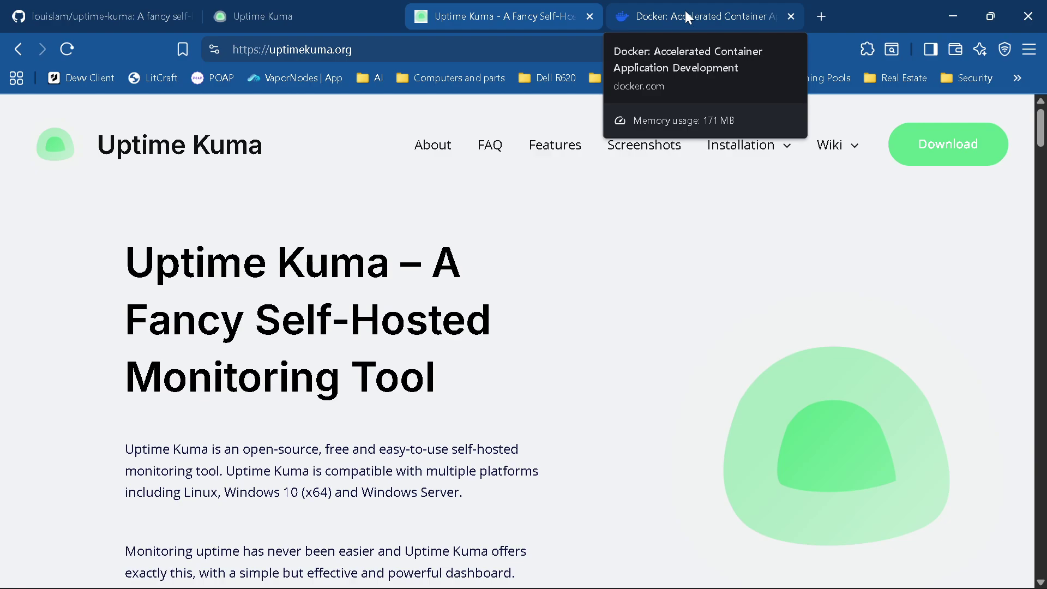
- Examine the Docker website's home page, including its developer resources and the Docker Desktop download option
left_click(688, 18)
mouse_move(390, 163)
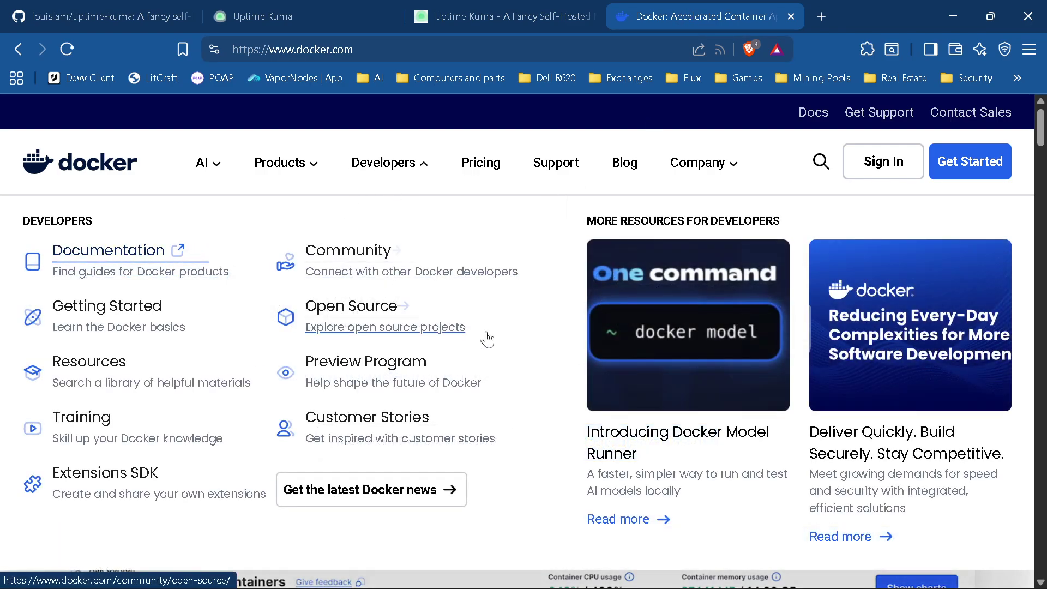
mouse_move(578, 570)
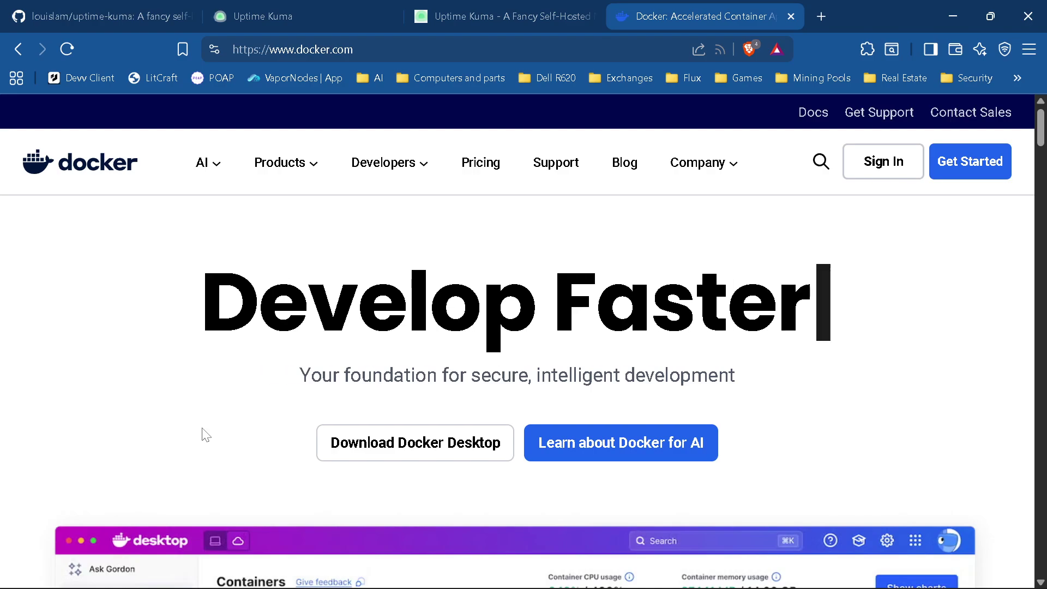
mouse_move(402, 447)
scroll(402, 446, "down", 3)
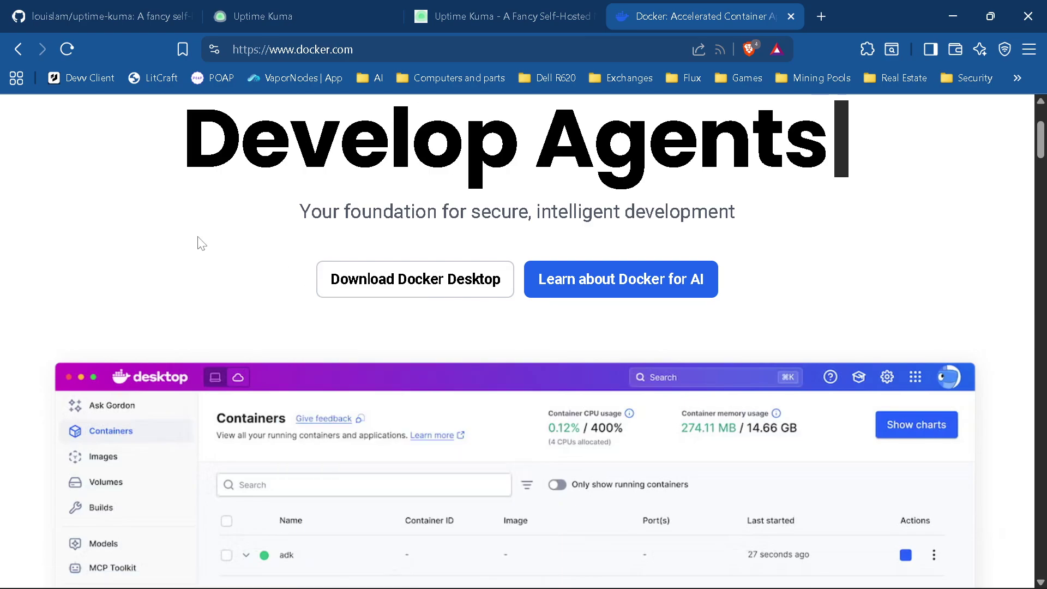
scroll(223, 251, "up", 3)
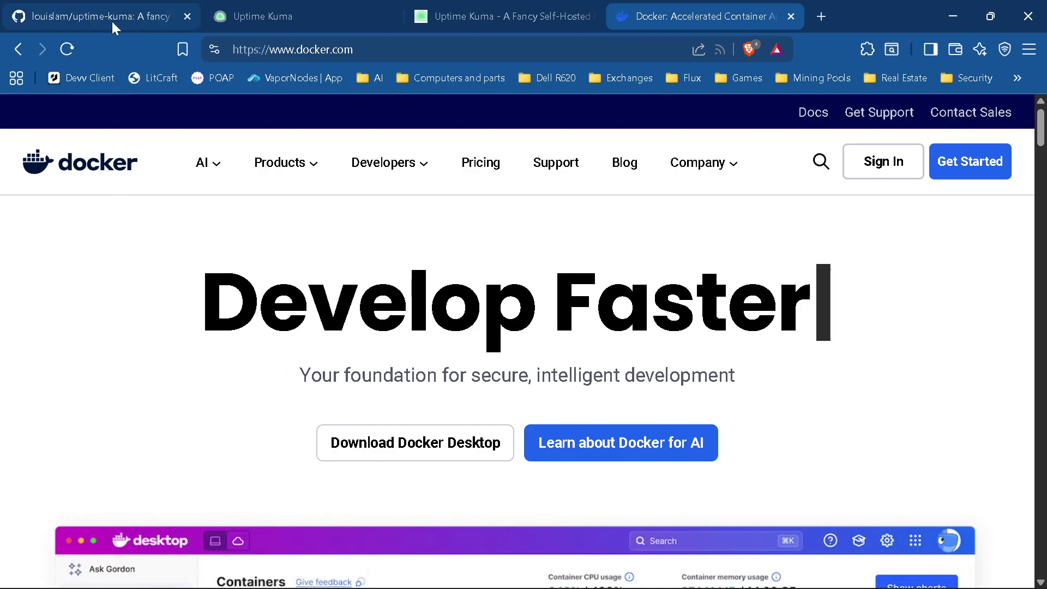
- Review the uptime-kuma GitHub repository's main page and the uptime.kuma.pet project site
left_click(83, 14)
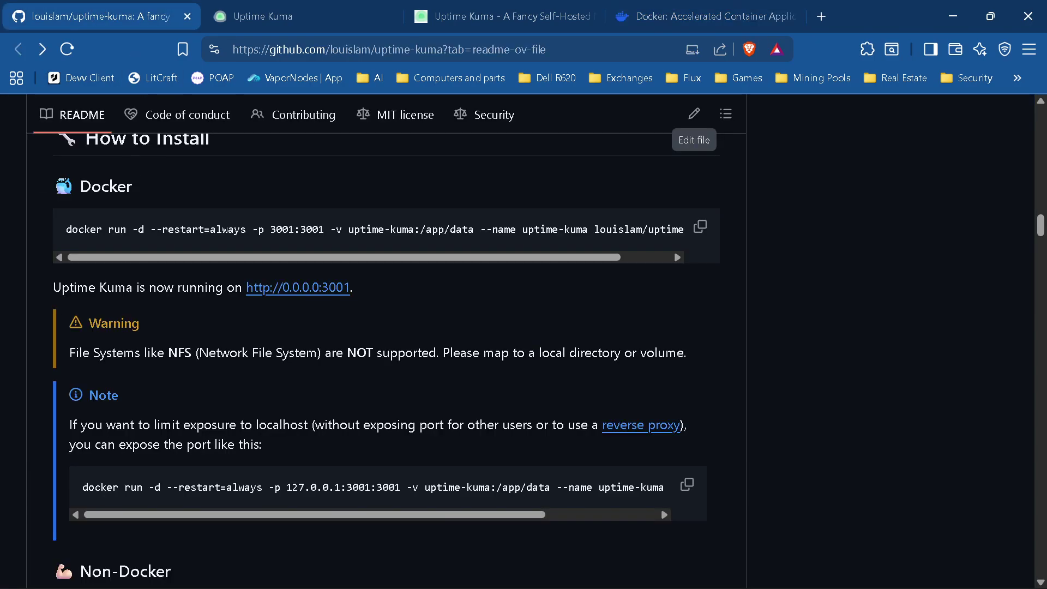
scroll(24, 304, "up", 15)
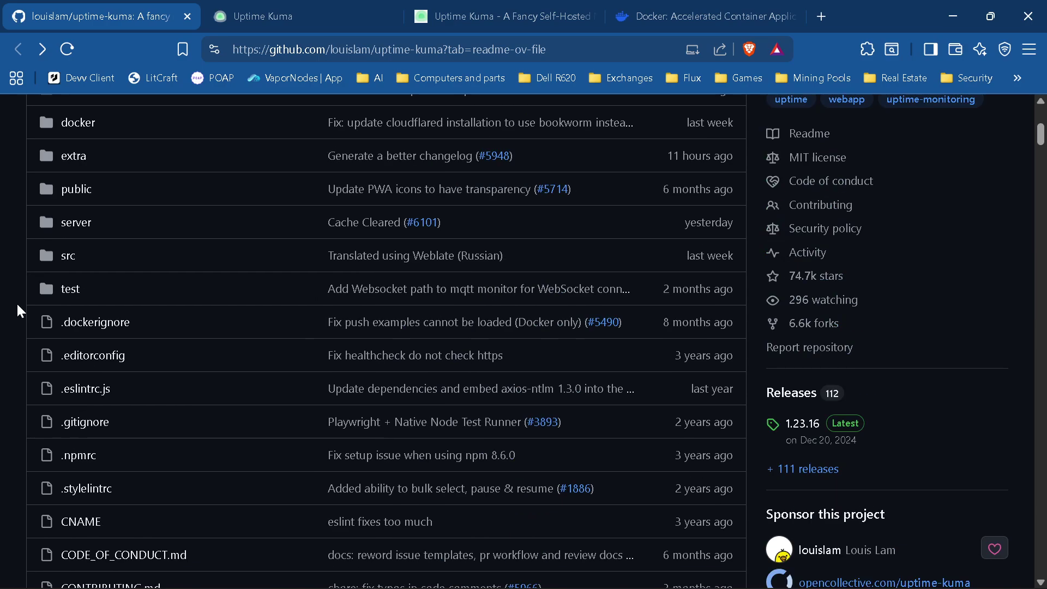
scroll(18, 308, "up", 7)
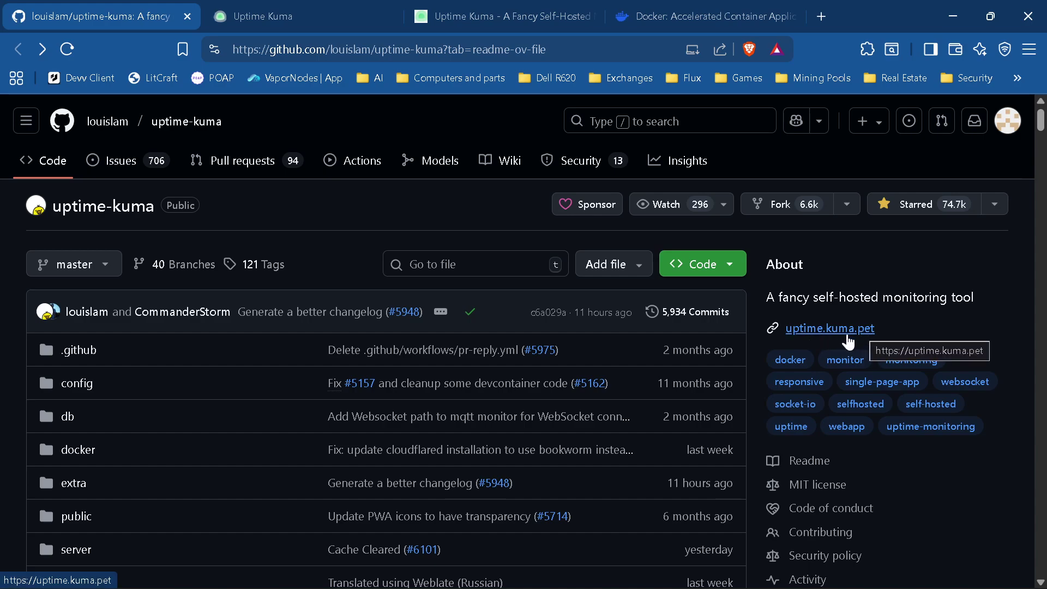
left_click(287, 18)
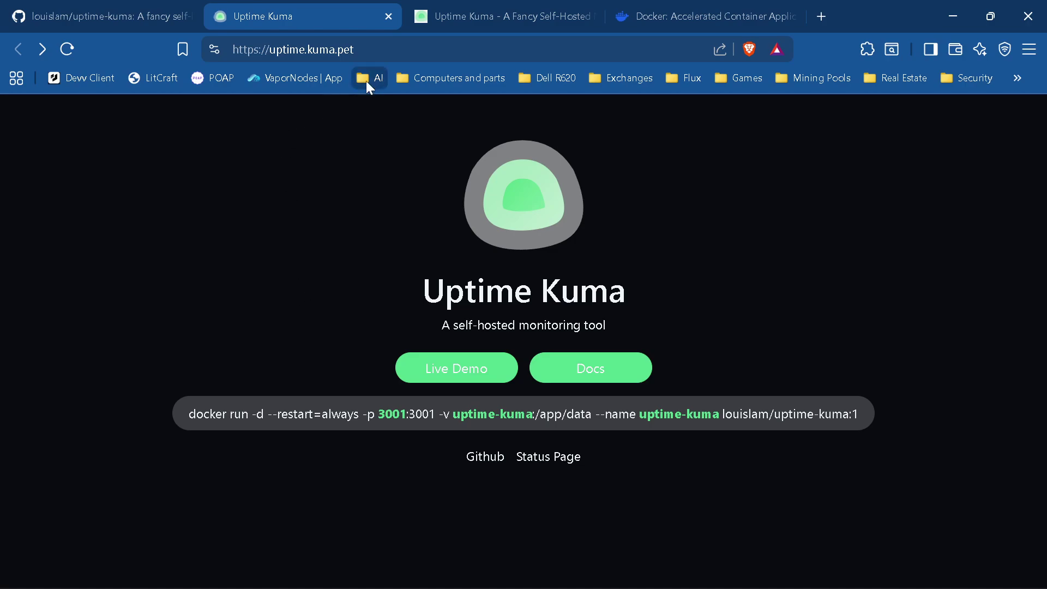
left_click(106, 15)
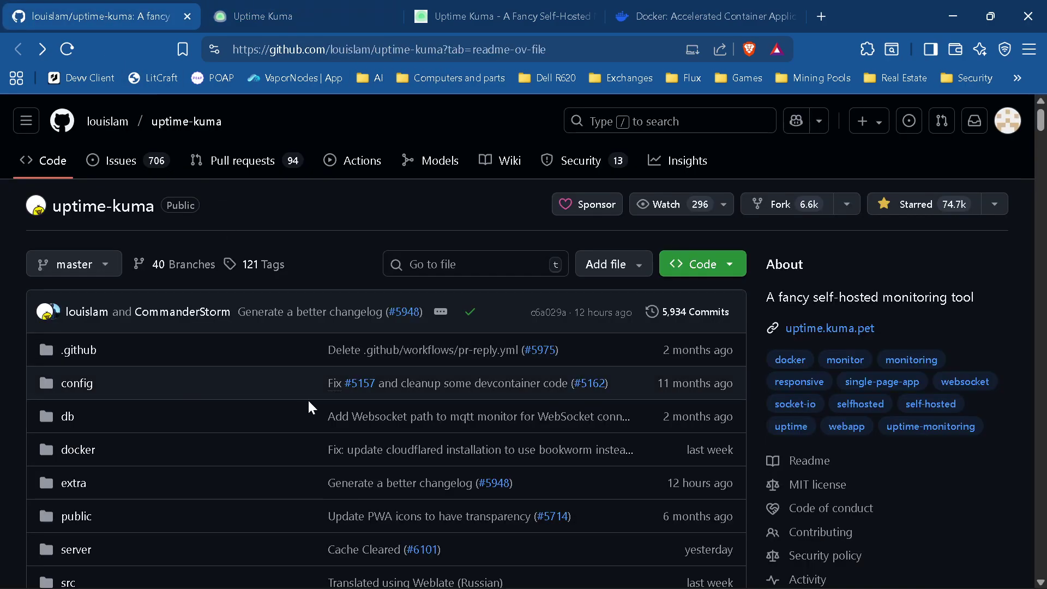
- Open the Uptime Kuma download page on uptimekuma.org and review the installation options for each platform
left_click(483, 15)
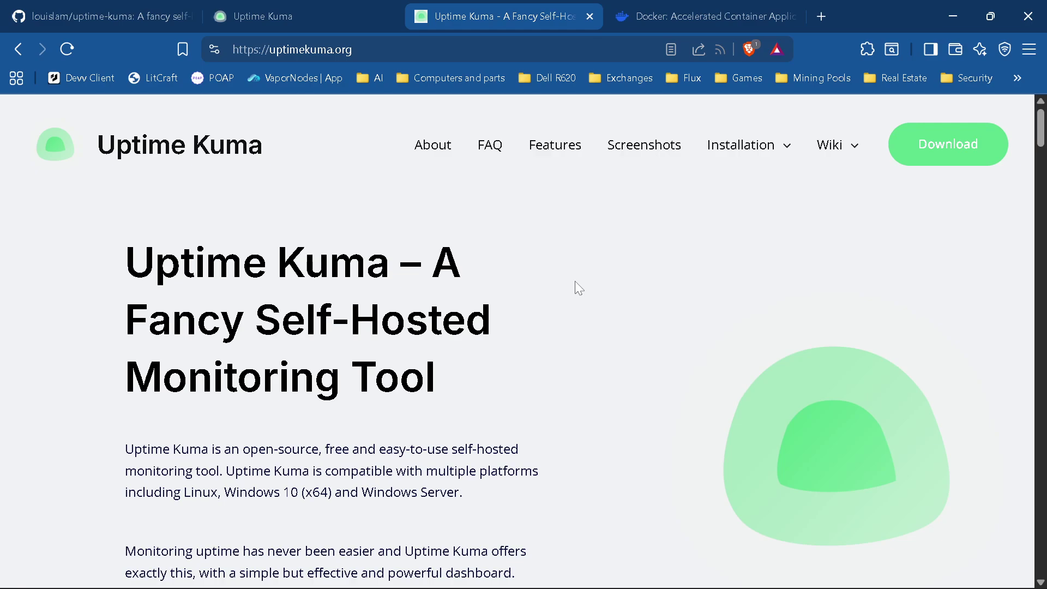
left_click(934, 151)
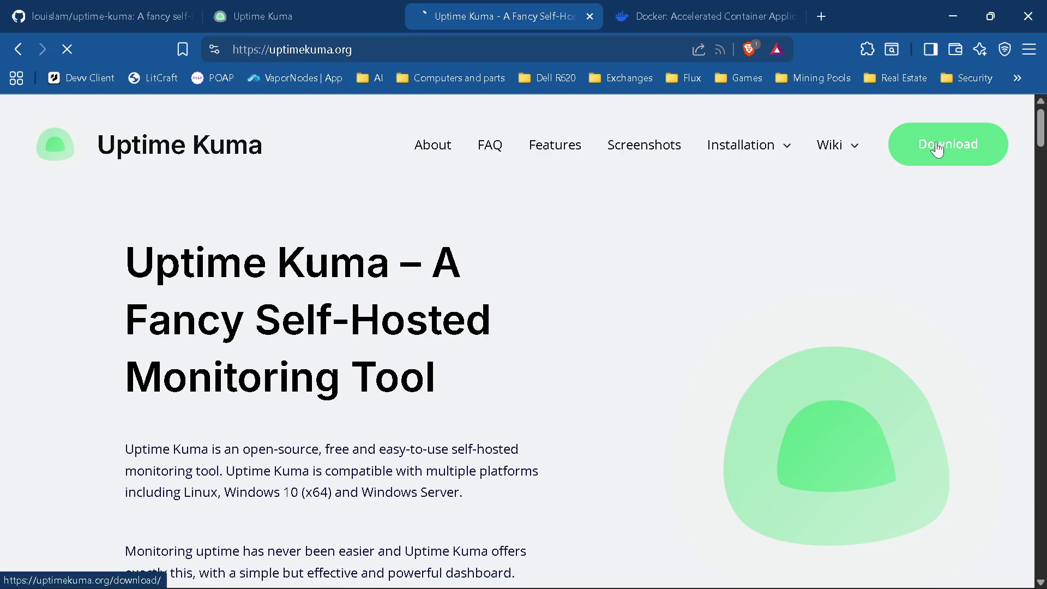
scroll(361, 280, "down", 7)
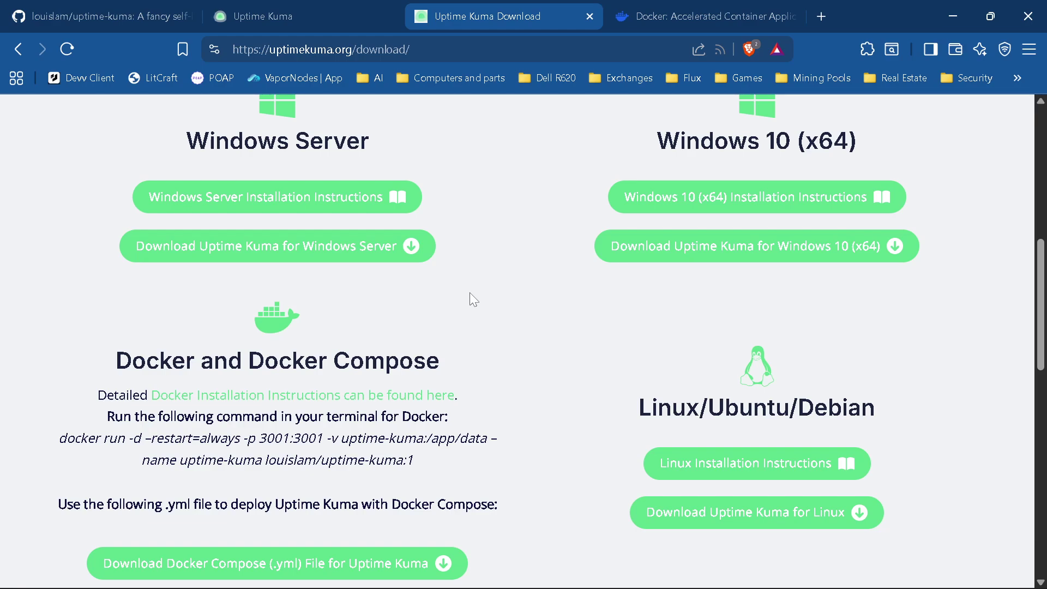
scroll(487, 286, "up", 8)
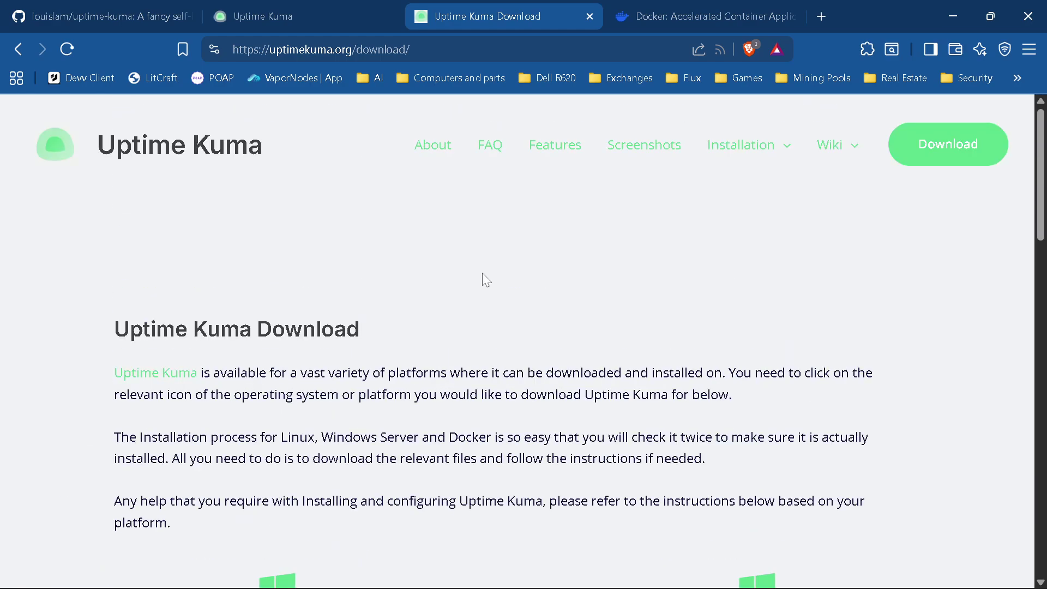
- Copy the docker run command from the Docker section of the uptime-kuma README's How to Install instructions on GitHub
left_click(86, 19)
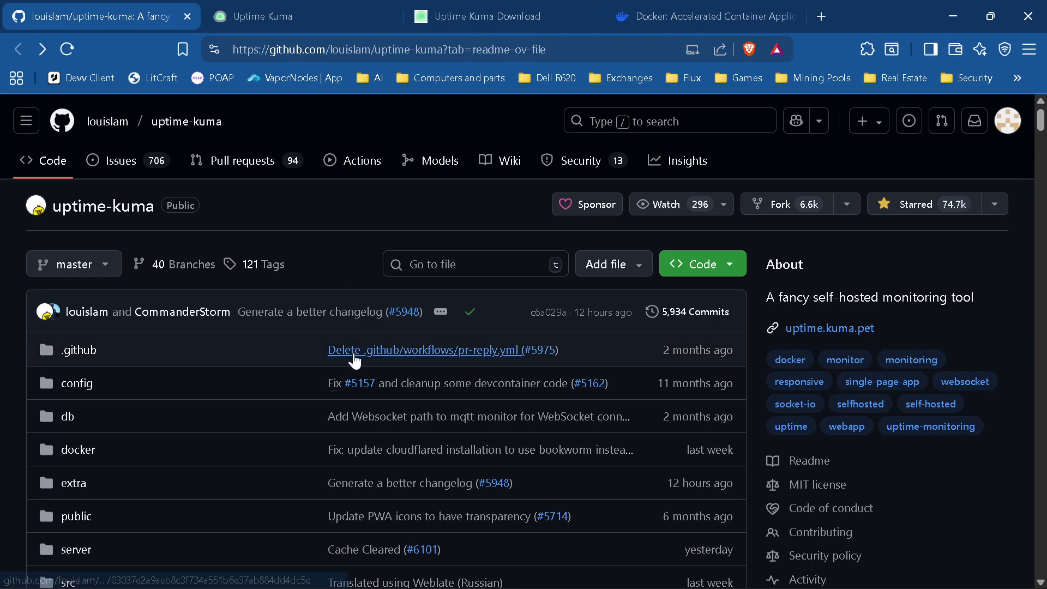
scroll(360, 374, "down", 10)
scroll(359, 375, "down", 15)
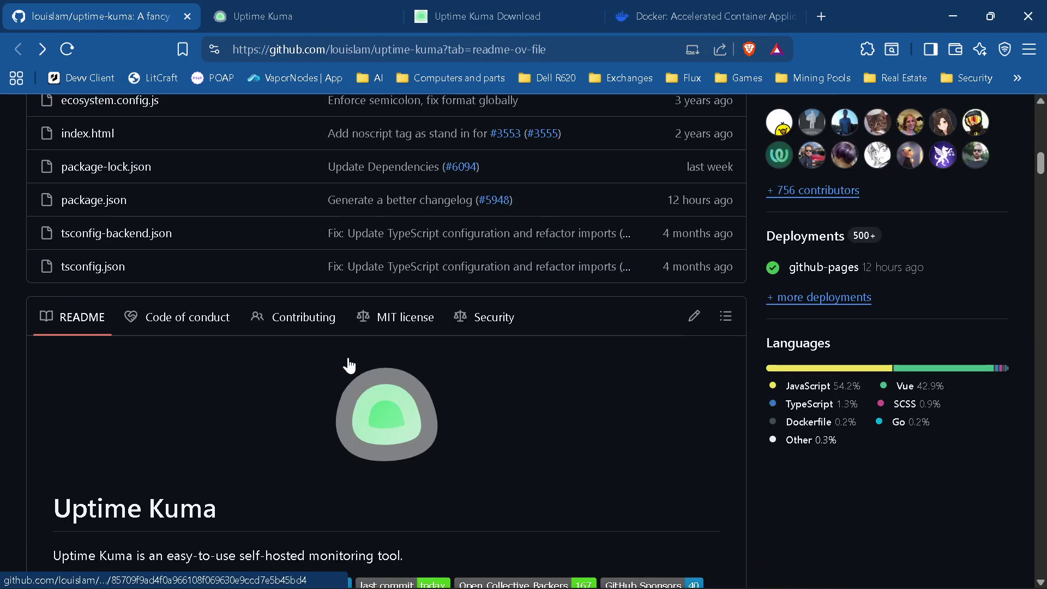
scroll(292, 343, "down", 10)
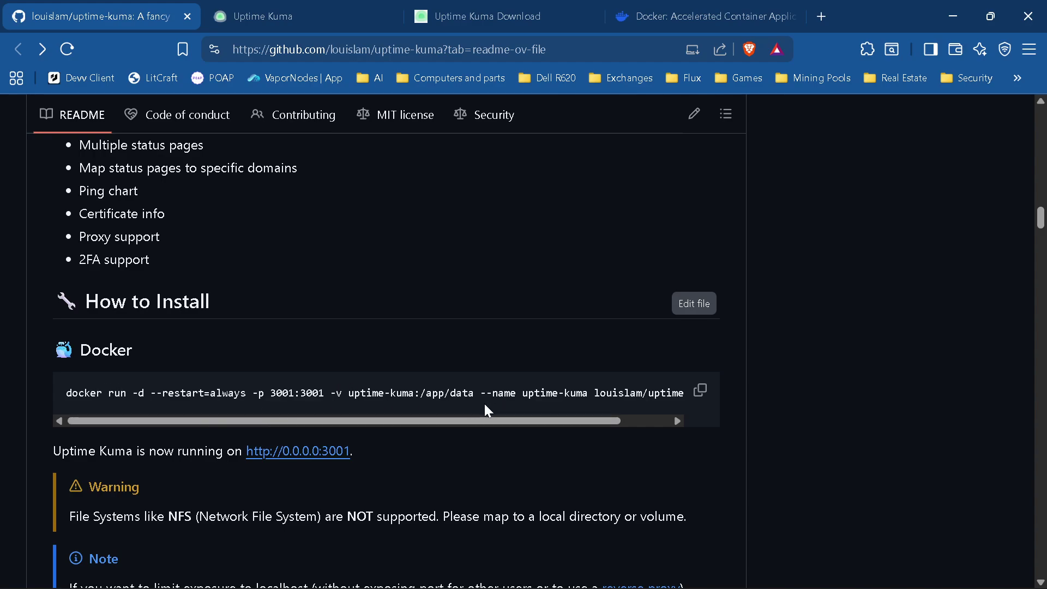
left_click(703, 400)
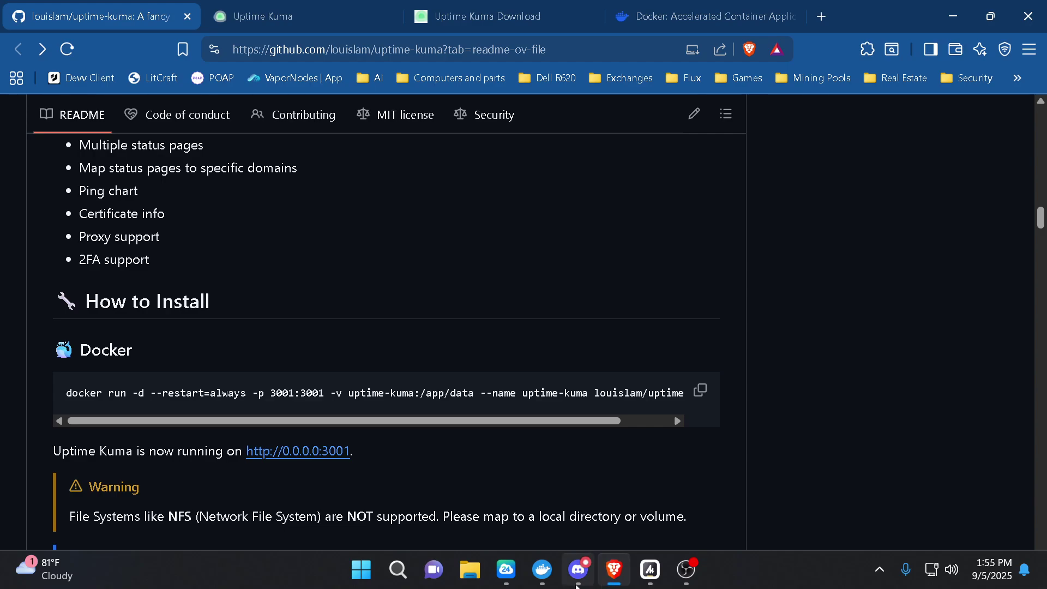
- Switch to Docker Desktop, paste the copied docker run command into a new terminal without running it, and close the terminal
left_click(544, 575)
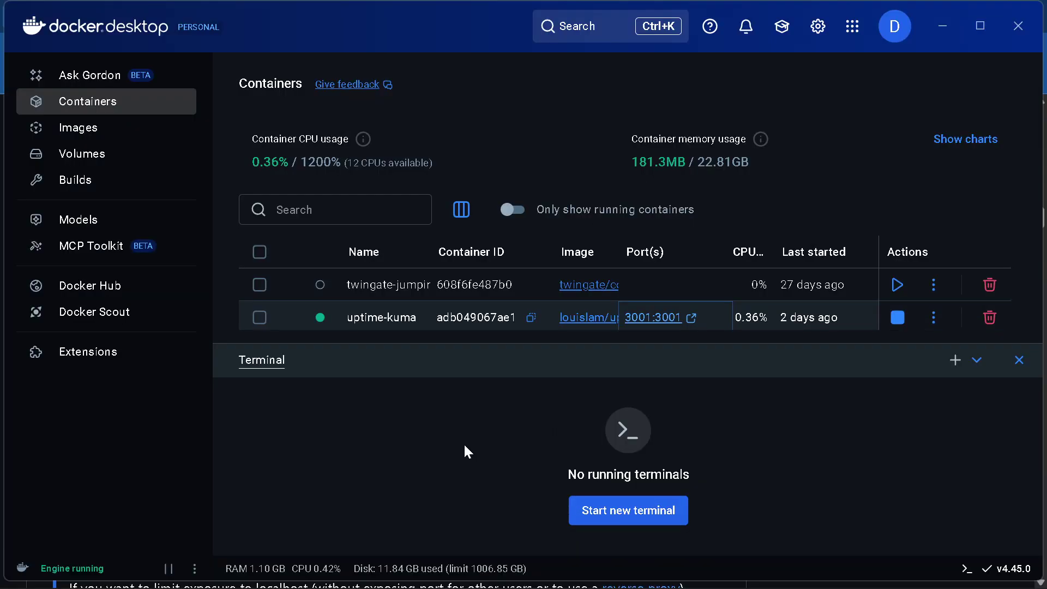
left_click(624, 513)
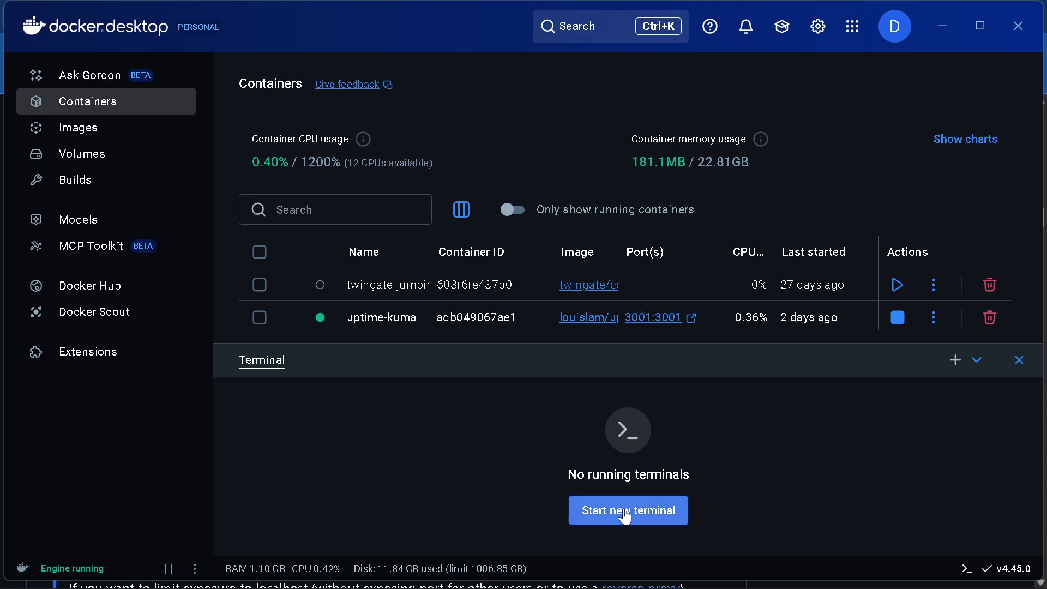
right_click(366, 494)
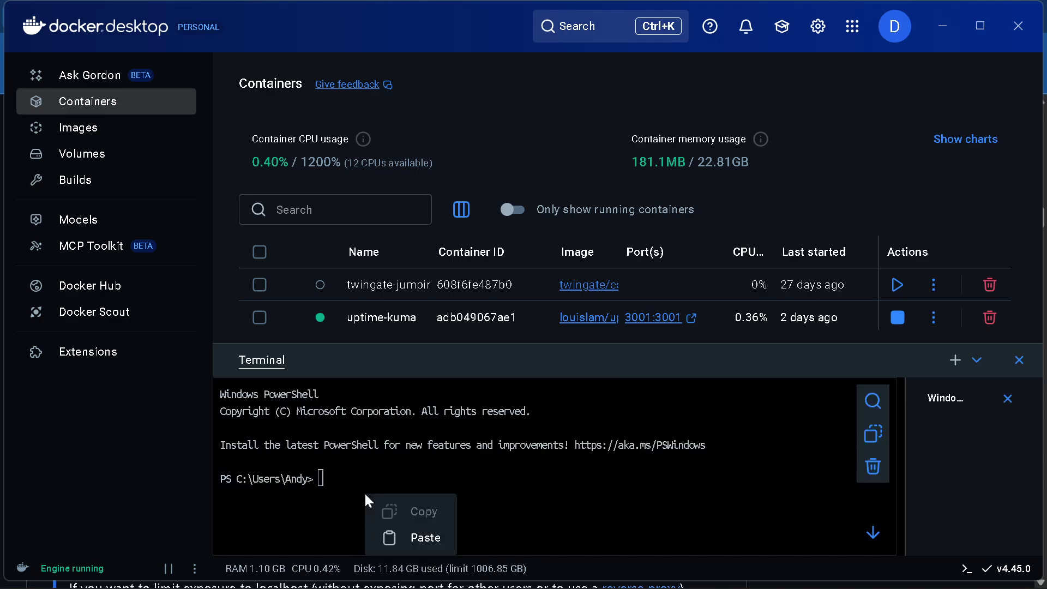
left_click(393, 539)
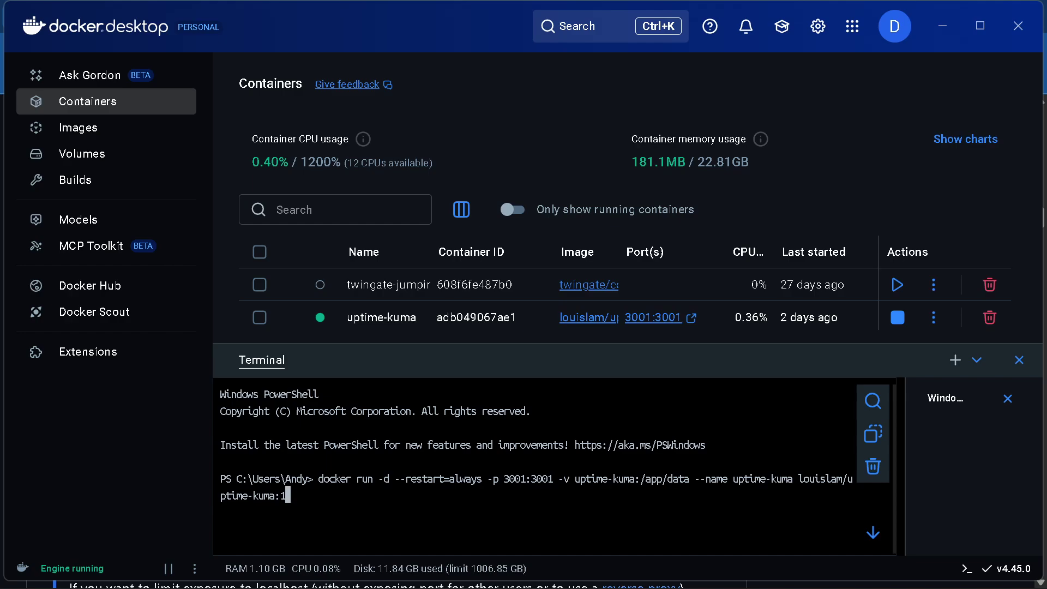
left_click(1019, 362)
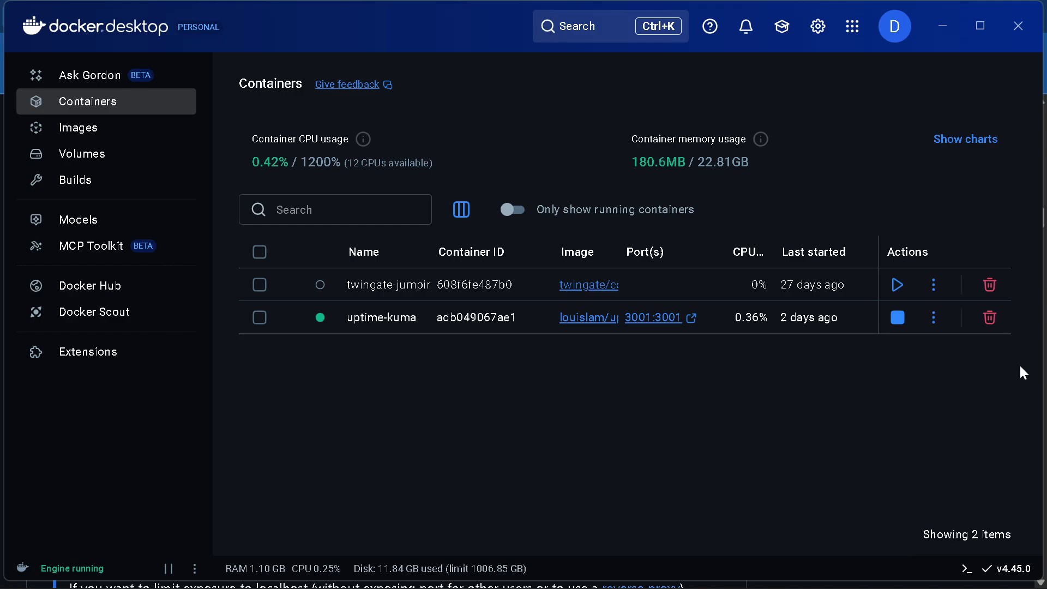
- Open the uptime-kuma container's web interface on port 3001 and collapse the Flux Nodes group
left_click(657, 321)
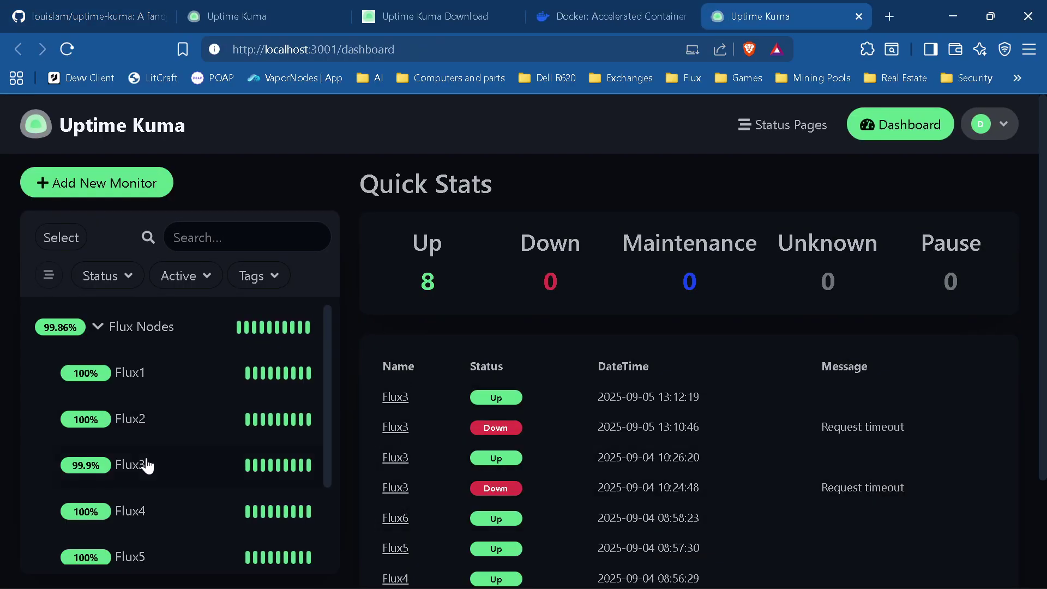
left_click(97, 327)
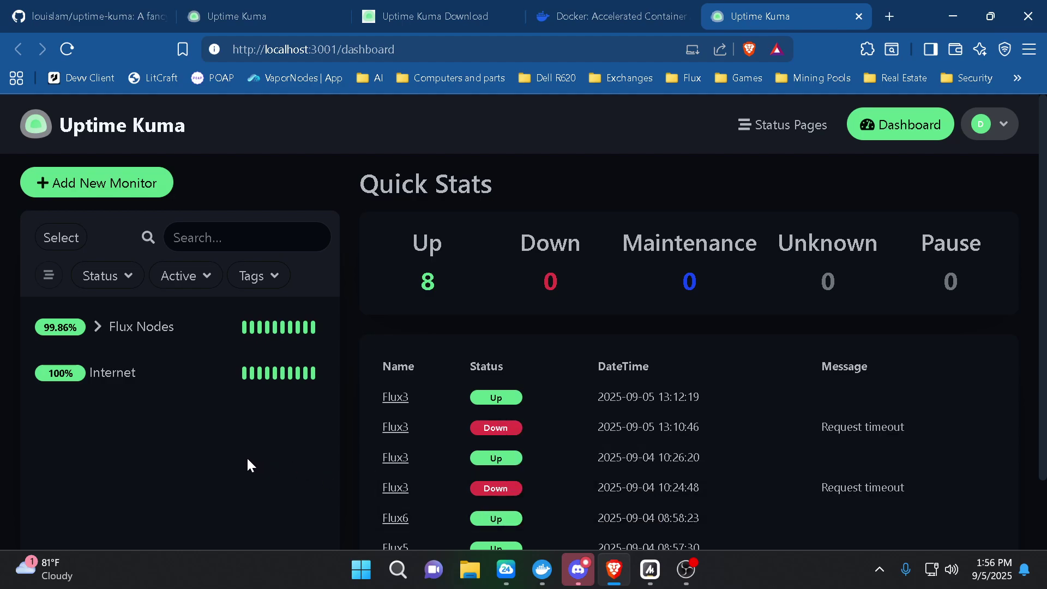
left_click(585, 572)
left_click(585, 572)
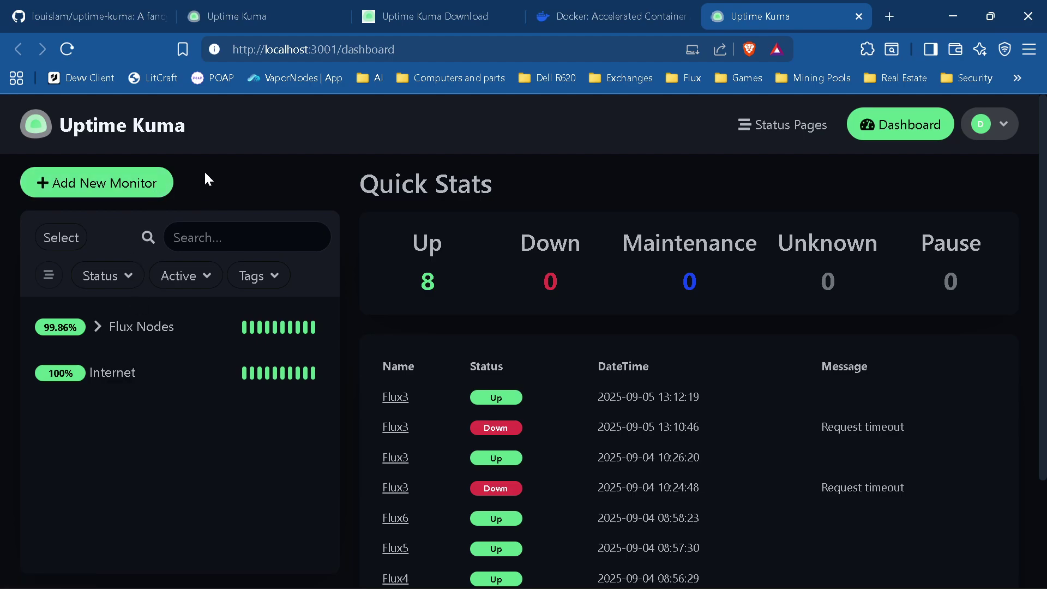
- Open the form for adding a new monitor and examine the available monitor types without changing the selection
left_click(106, 186)
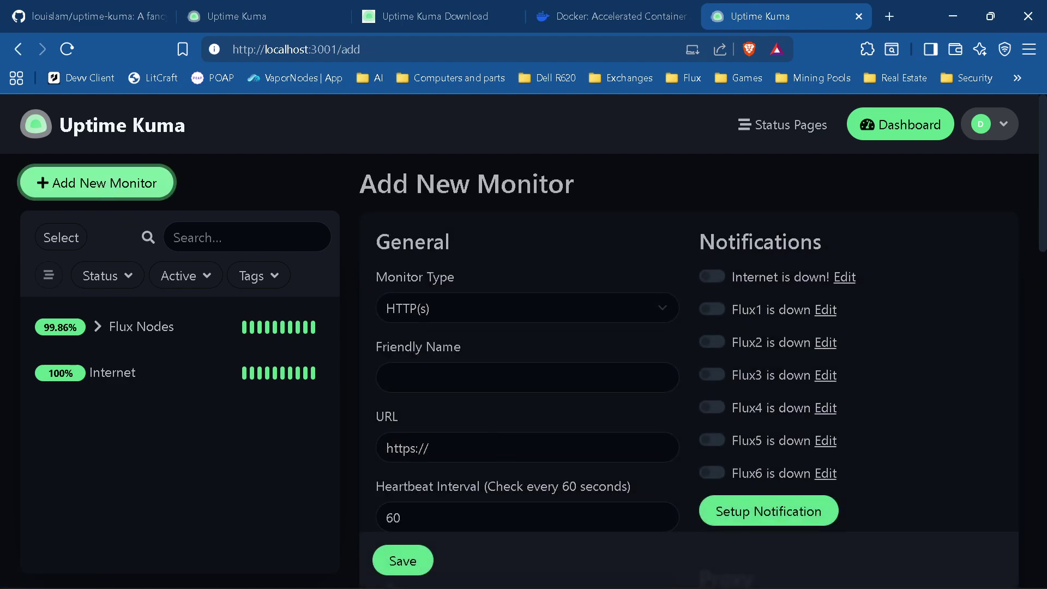
left_click(662, 310)
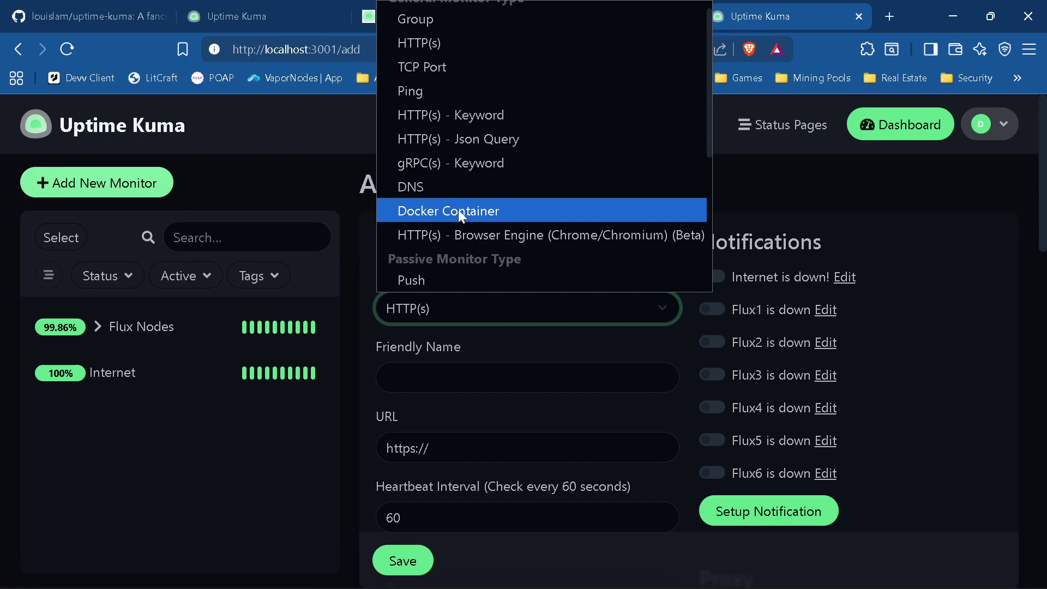
scroll(458, 209, "down", 3)
scroll(458, 209, "down", 2)
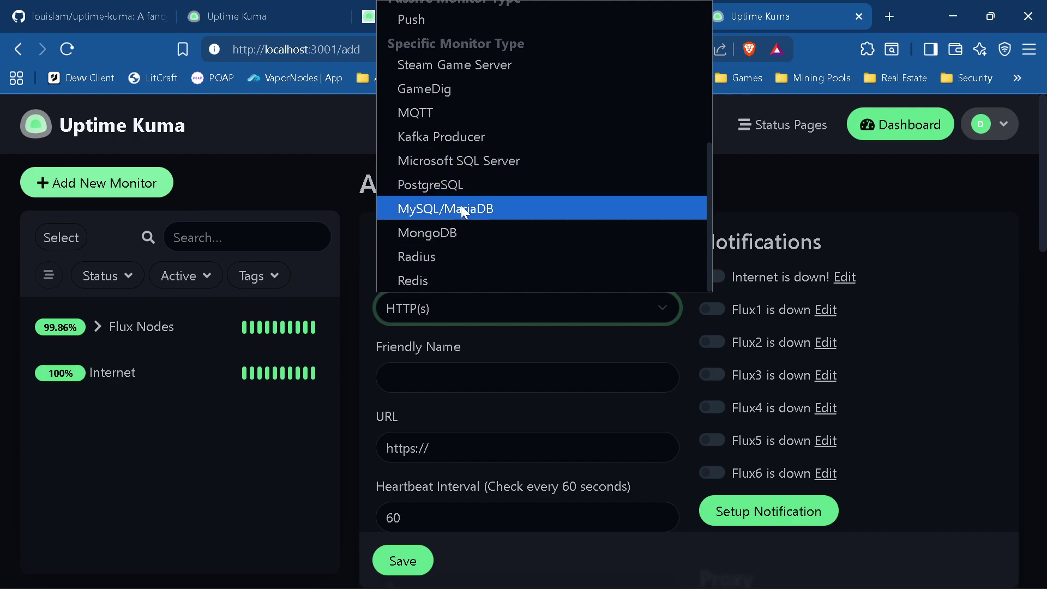
scroll(469, 218, "up", 3)
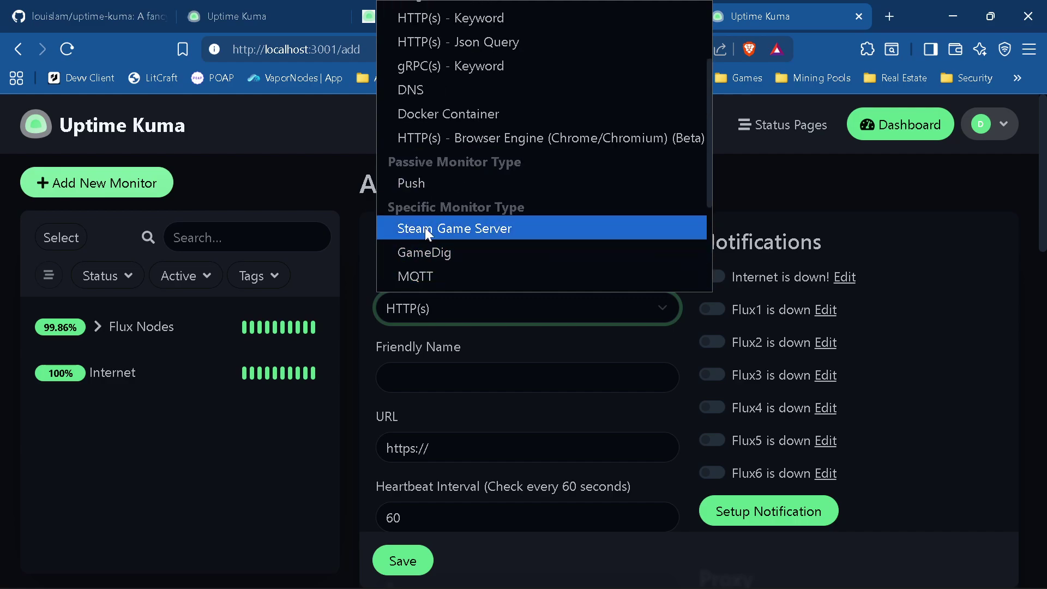
scroll(402, 274, "down", 1)
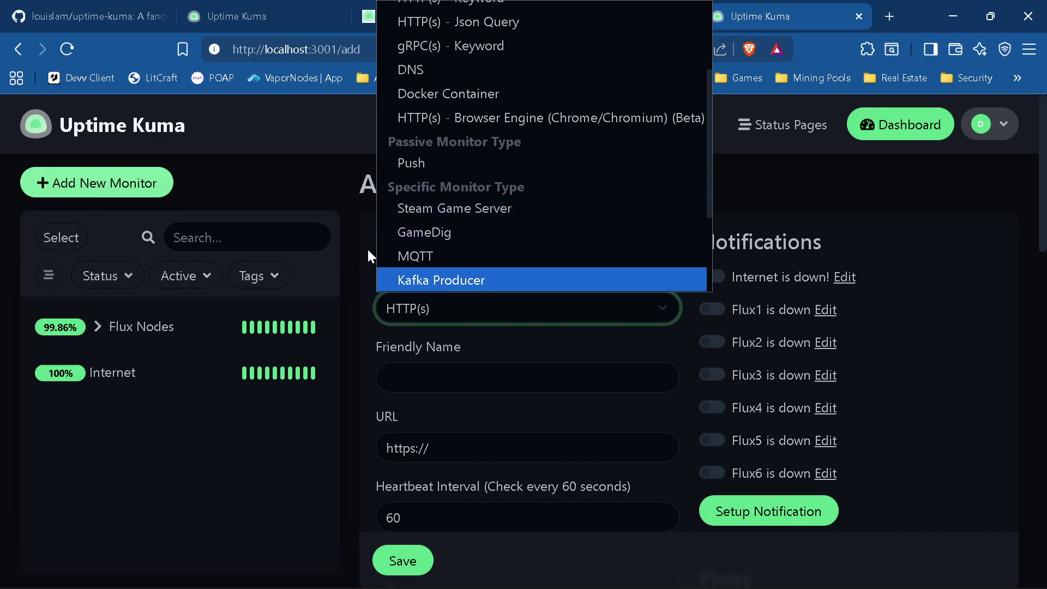
left_click(368, 247)
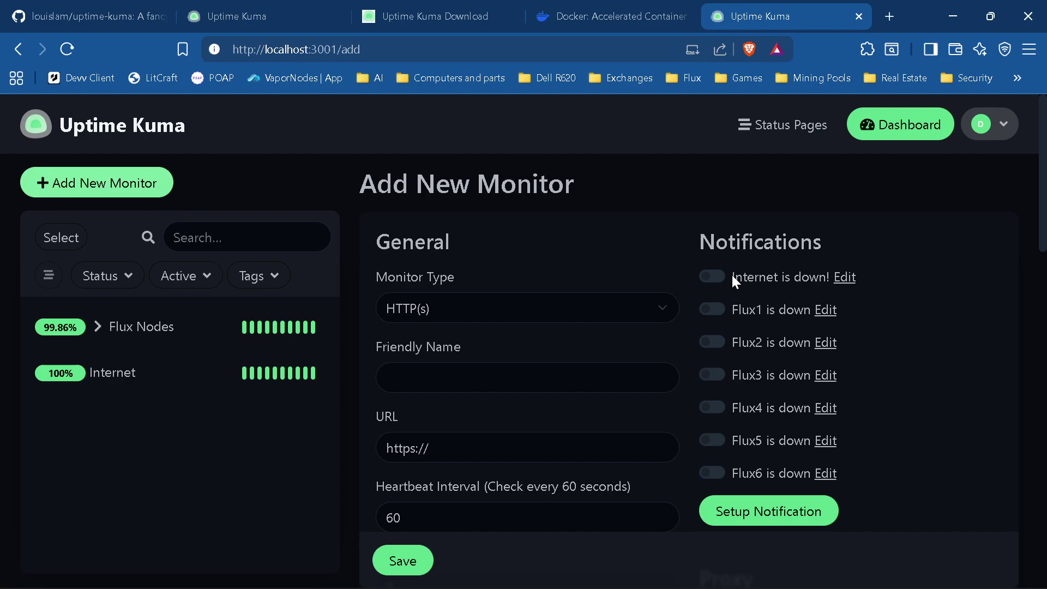
- Expand the Flux Nodes group, view the Flux3 monitor's details, and return to the dashboard overview
left_click(103, 331)
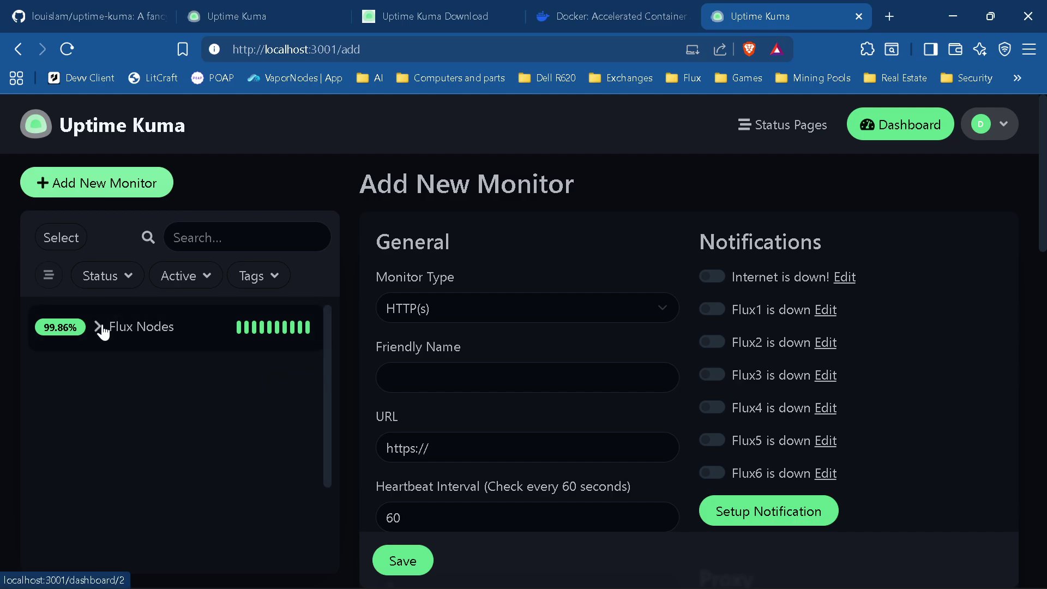
scroll(120, 386, "down", 2)
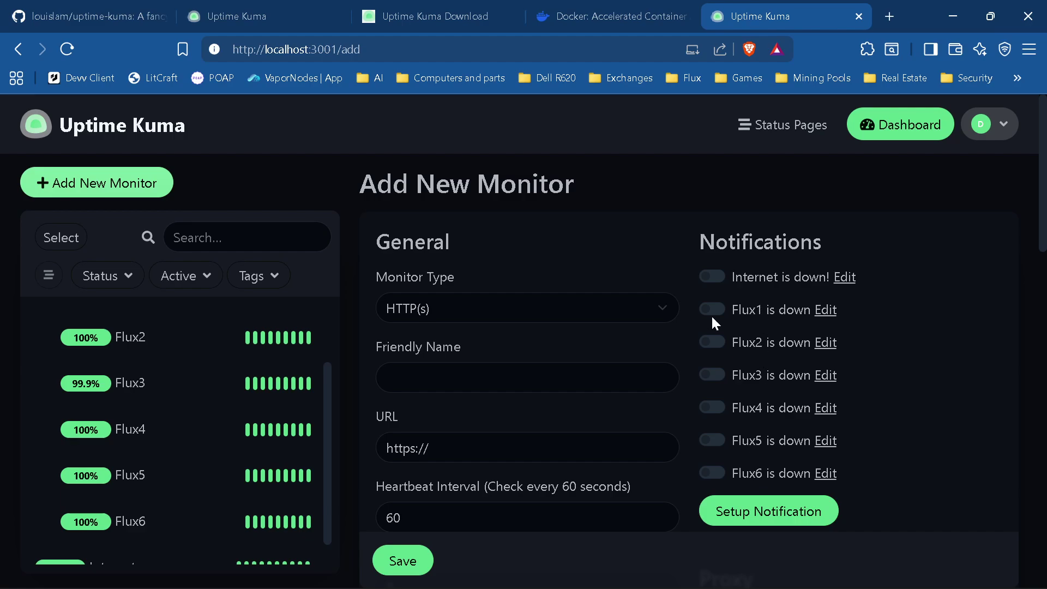
left_click(126, 392)
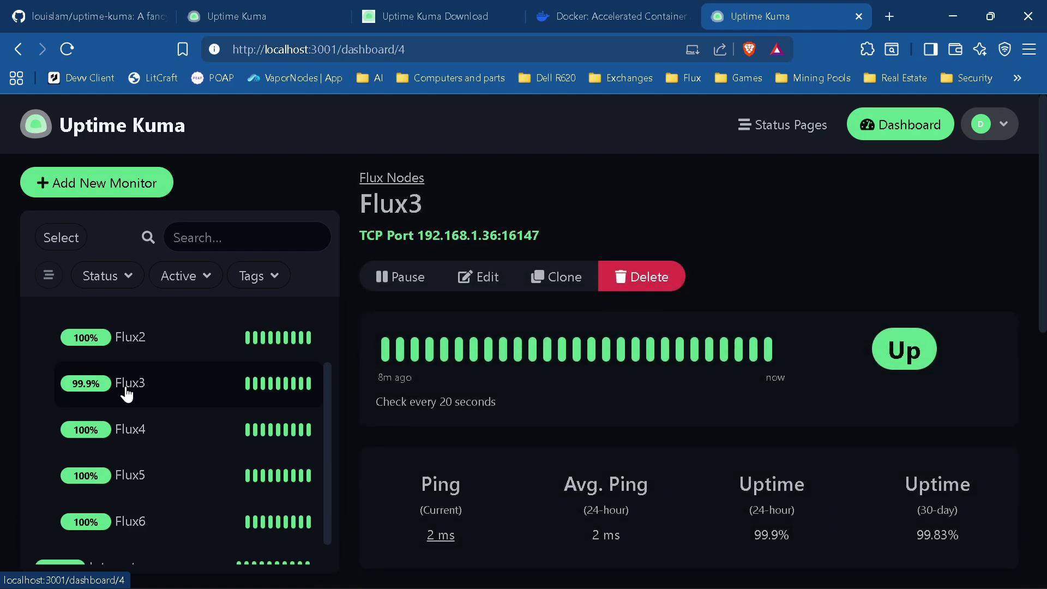
left_click(899, 124)
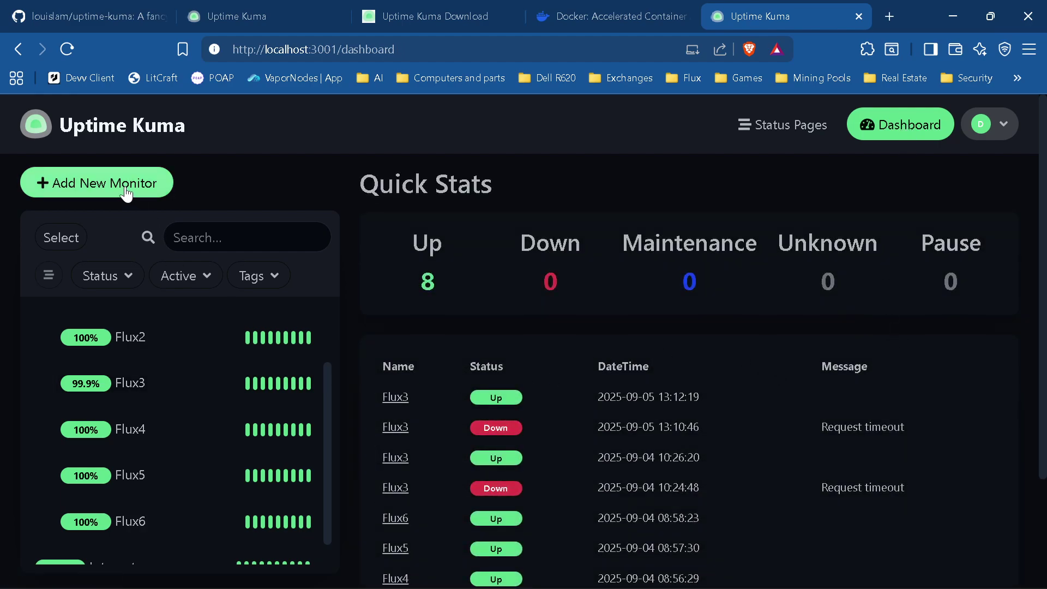
- Open the form for adding a new monitor and set its heartbeat interval to 600 seconds
left_click(127, 185)
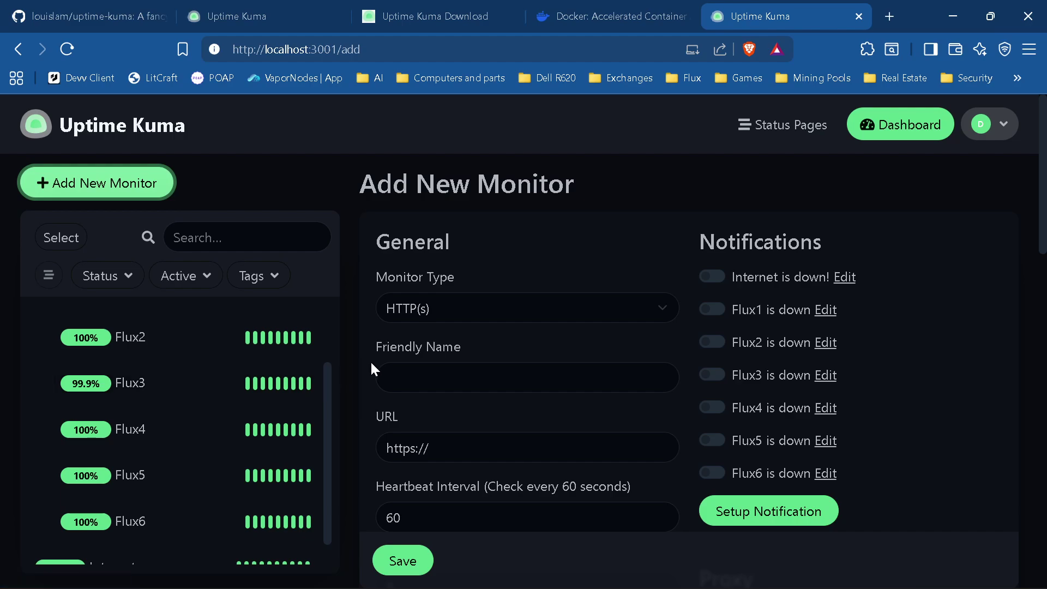
scroll(370, 361, "down", 2)
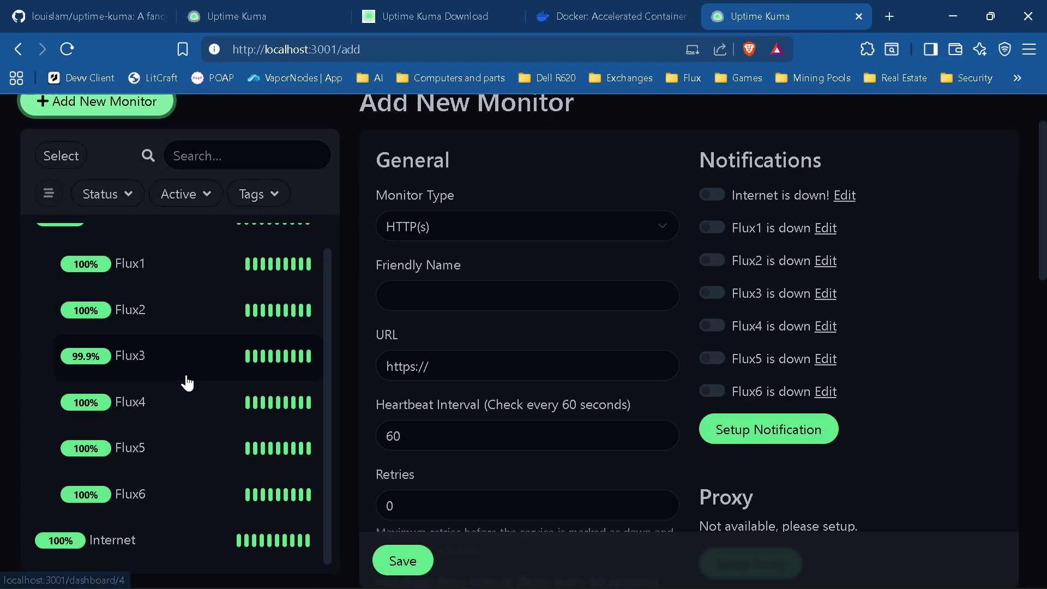
scroll(218, 430, "down", 2)
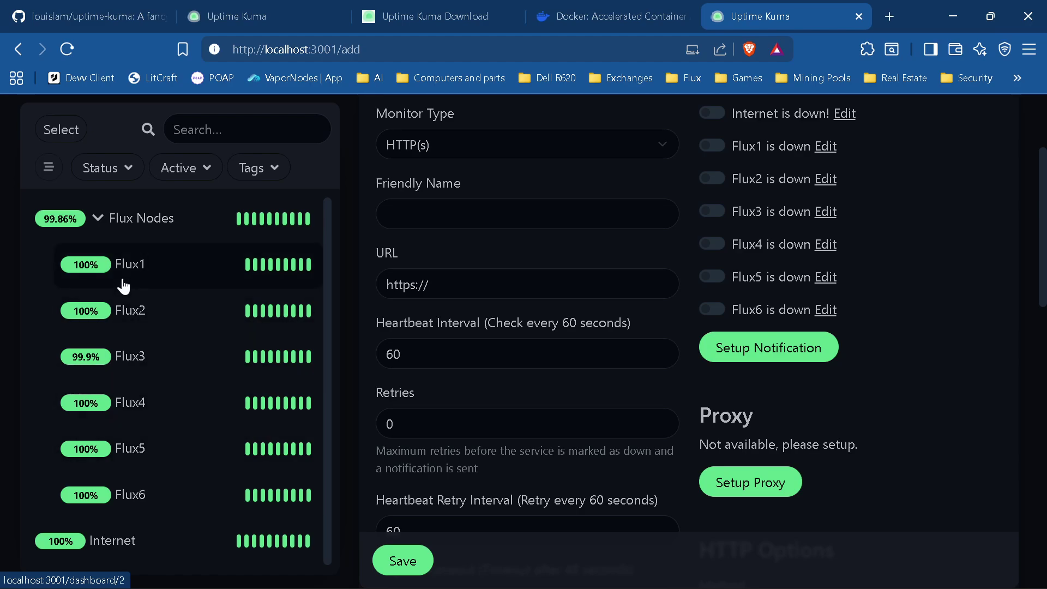
left_click(420, 354)
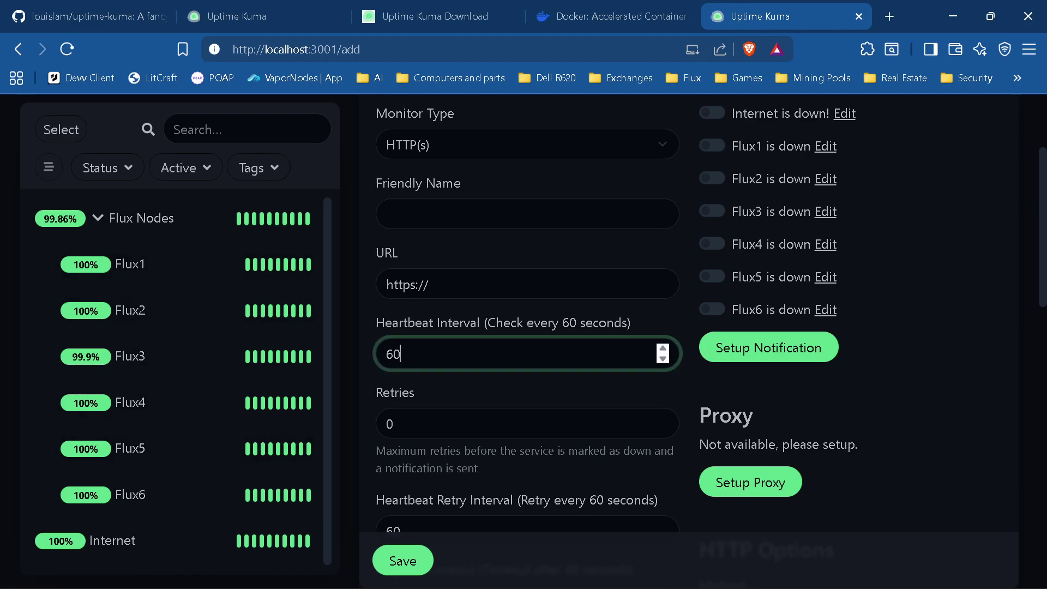
type("0")
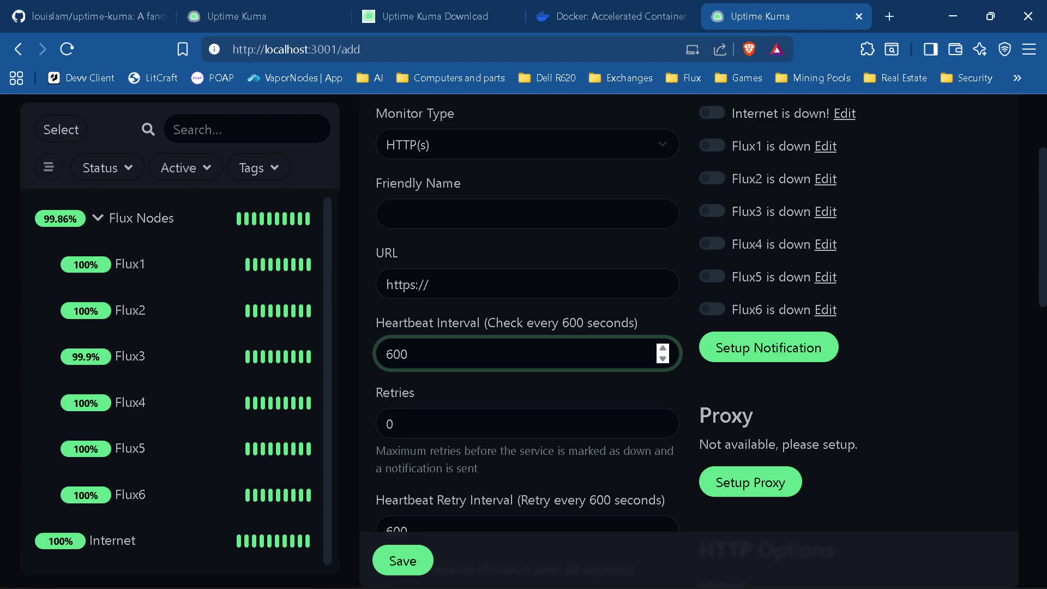
- Examine the new monitor form's retry, request timeout, resend notification, proxy, HTTP and advanced options
scroll(365, 396, "down", 1)
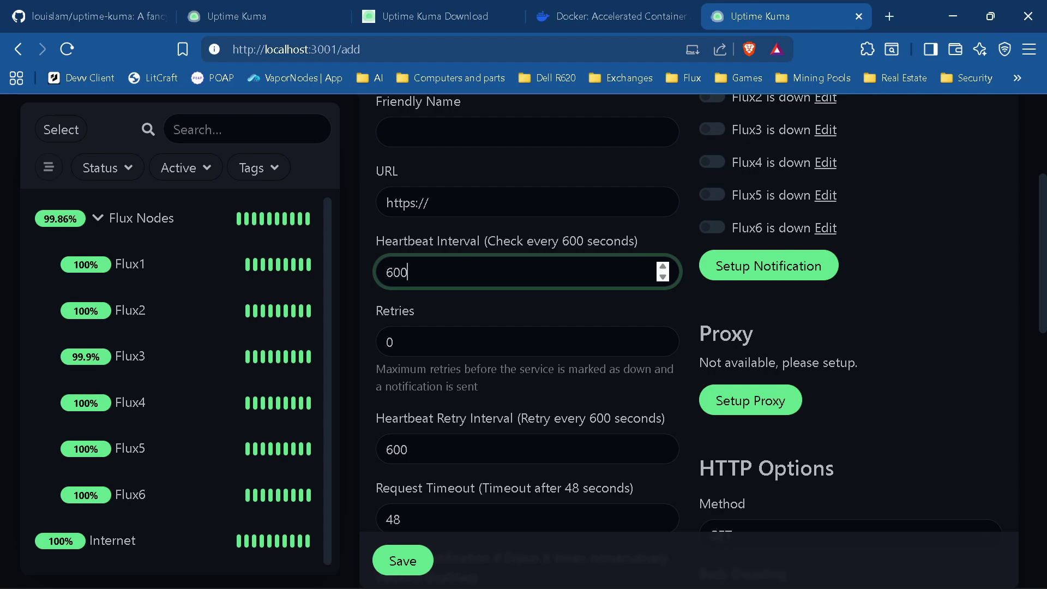
scroll(368, 381, "down", 1)
scroll(366, 384, "down", 1)
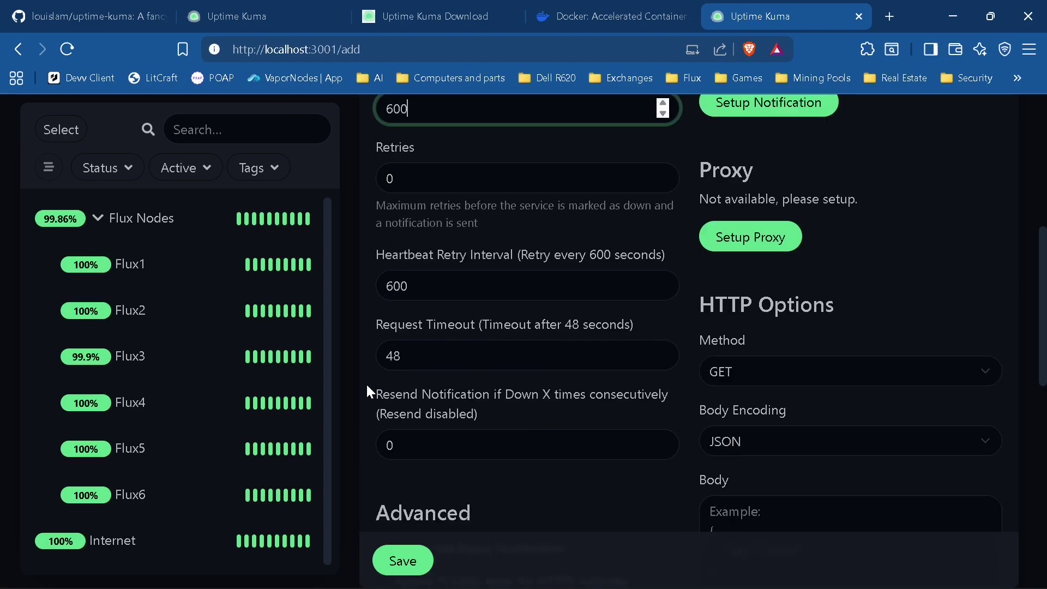
scroll(366, 384, "up", 4)
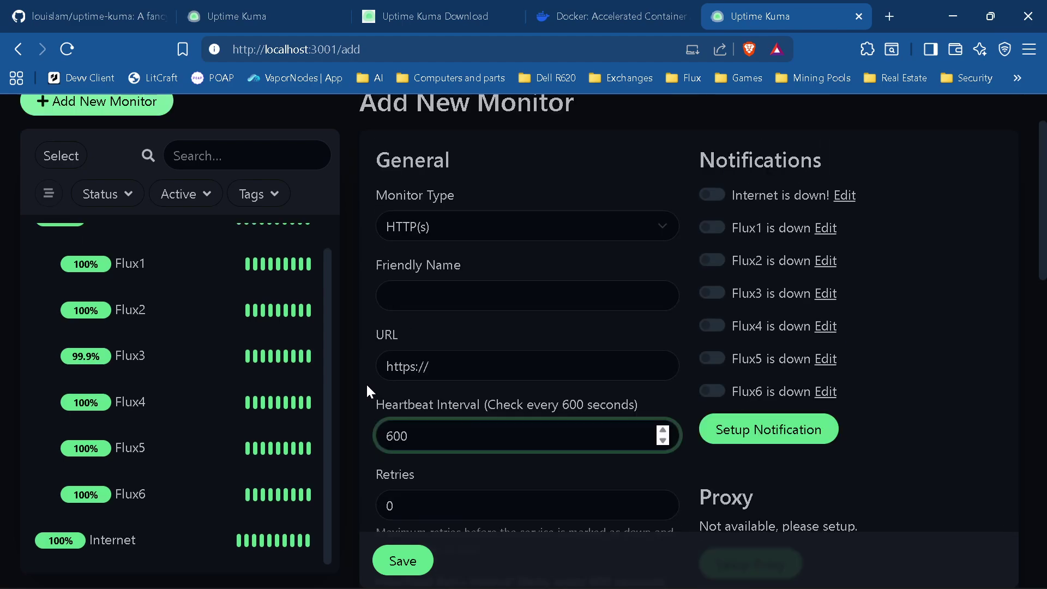
scroll(365, 382, "down", 1)
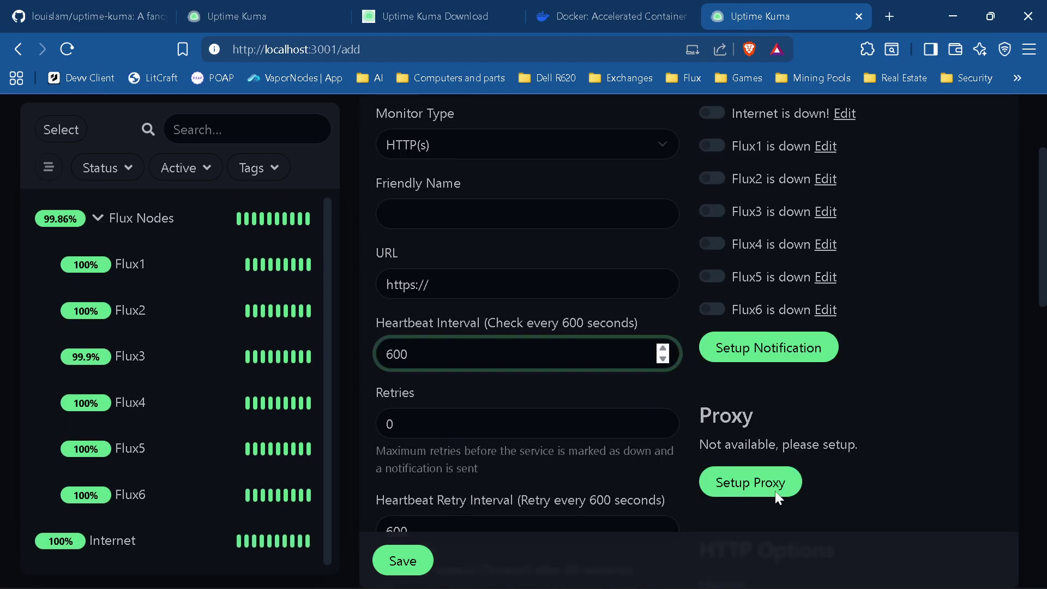
scroll(351, 346, "down", 2)
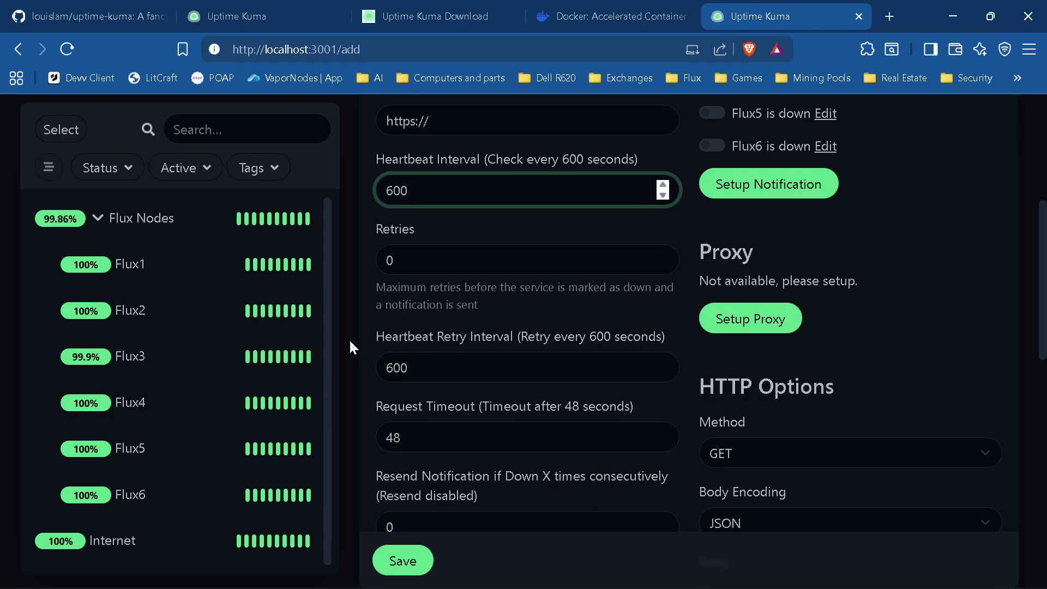
scroll(363, 358, "down", 2)
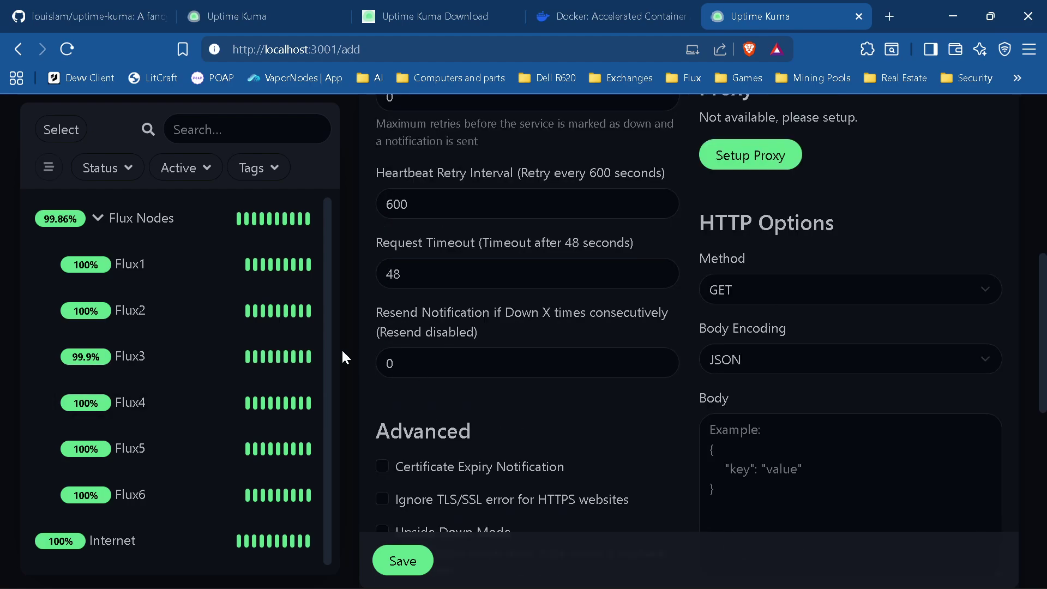
scroll(364, 347, "up", 6)
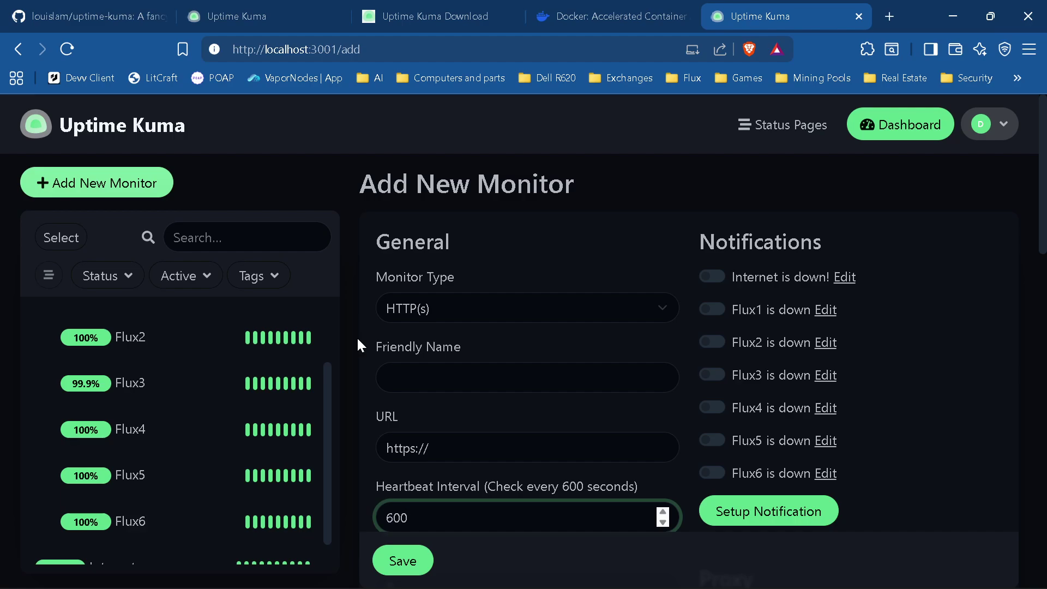
- Open the notification setup from the new monitor form and examine the available notification types without changing the selection
scroll(358, 344, "down", 1)
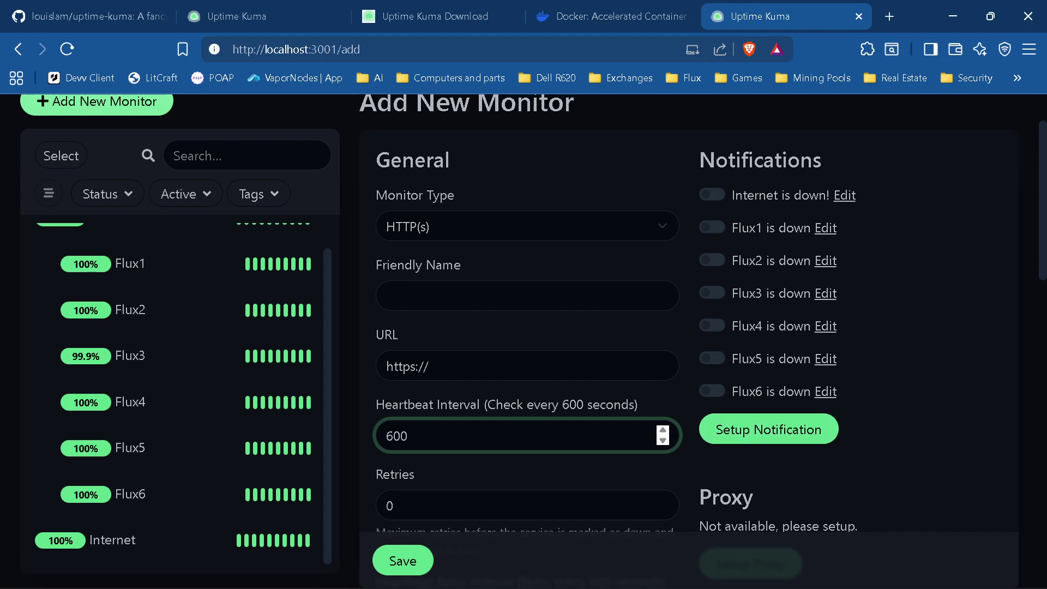
left_click(782, 434)
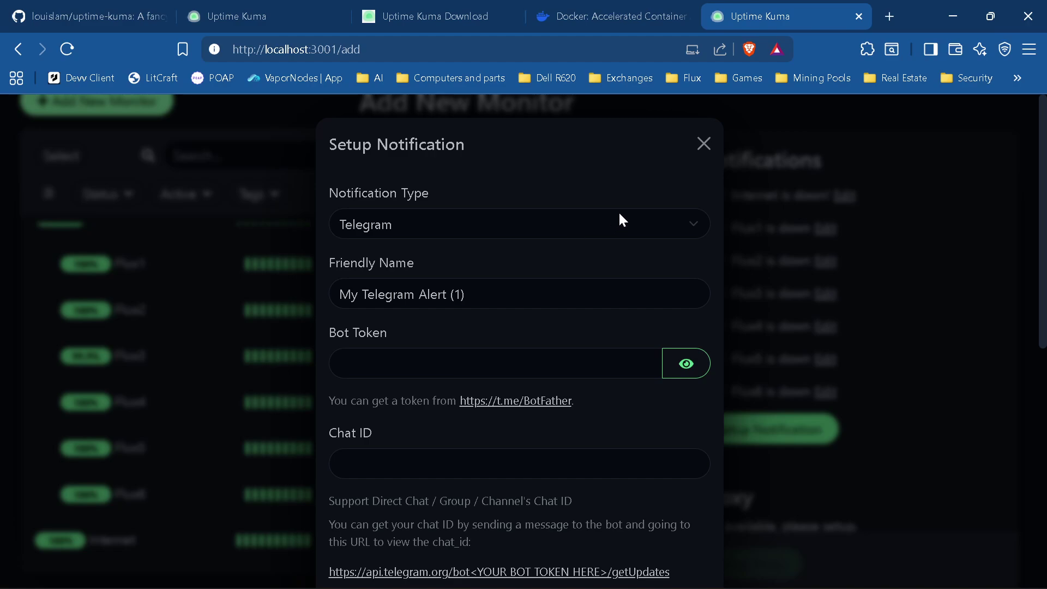
scroll(516, 373, "up", 10)
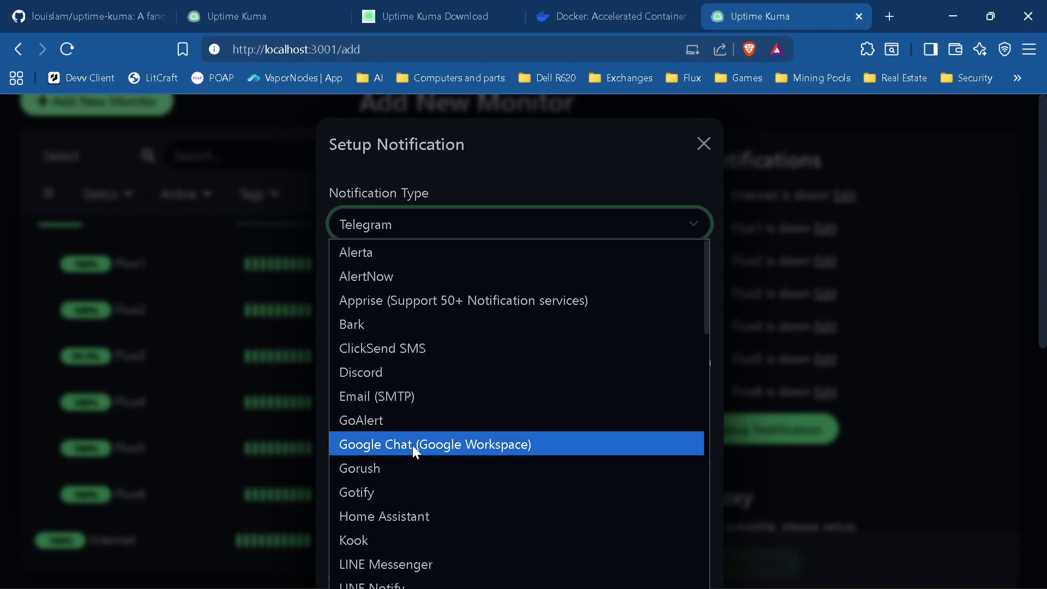
scroll(520, 441, "down", 3)
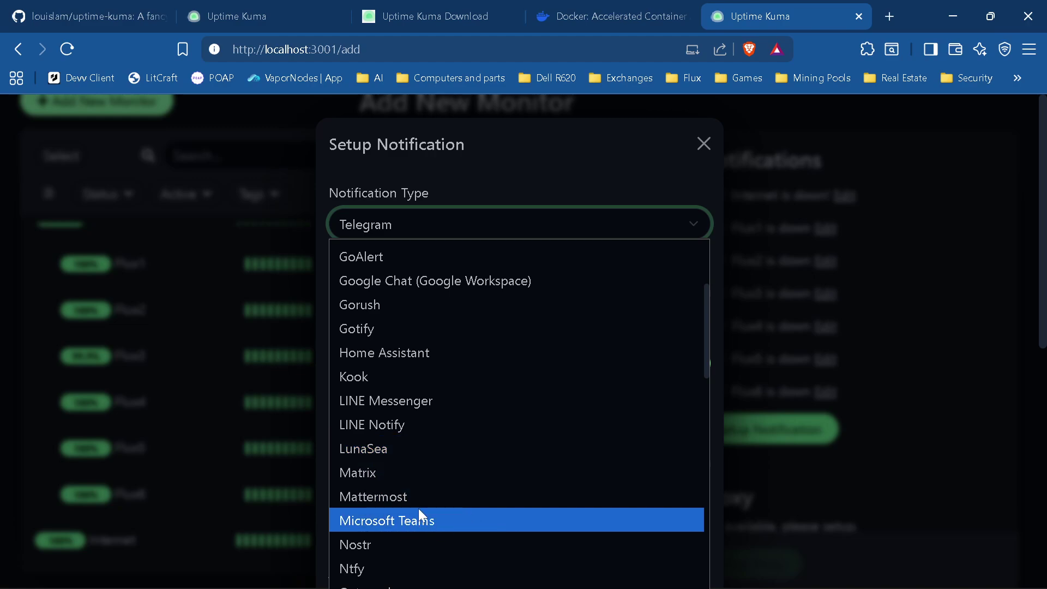
scroll(500, 430, "down", 3)
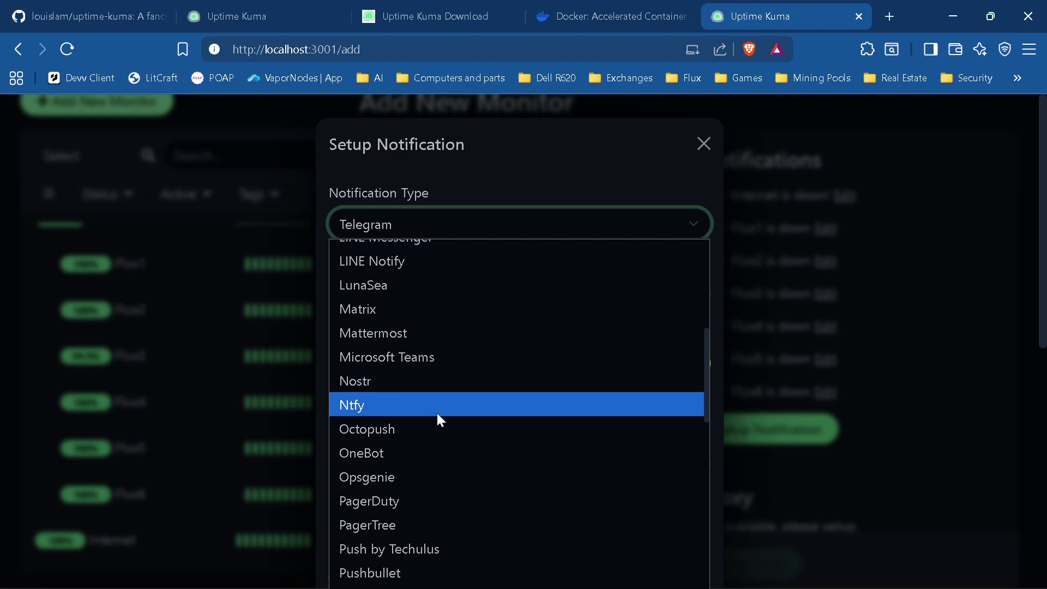
scroll(439, 414, "down", 6)
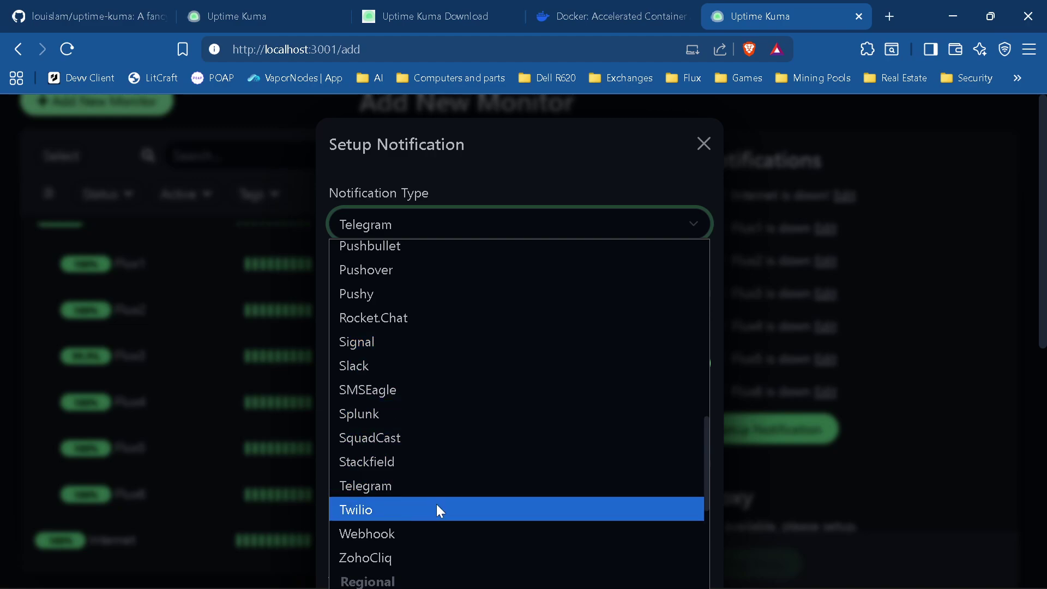
scroll(517, 441, "up", 10)
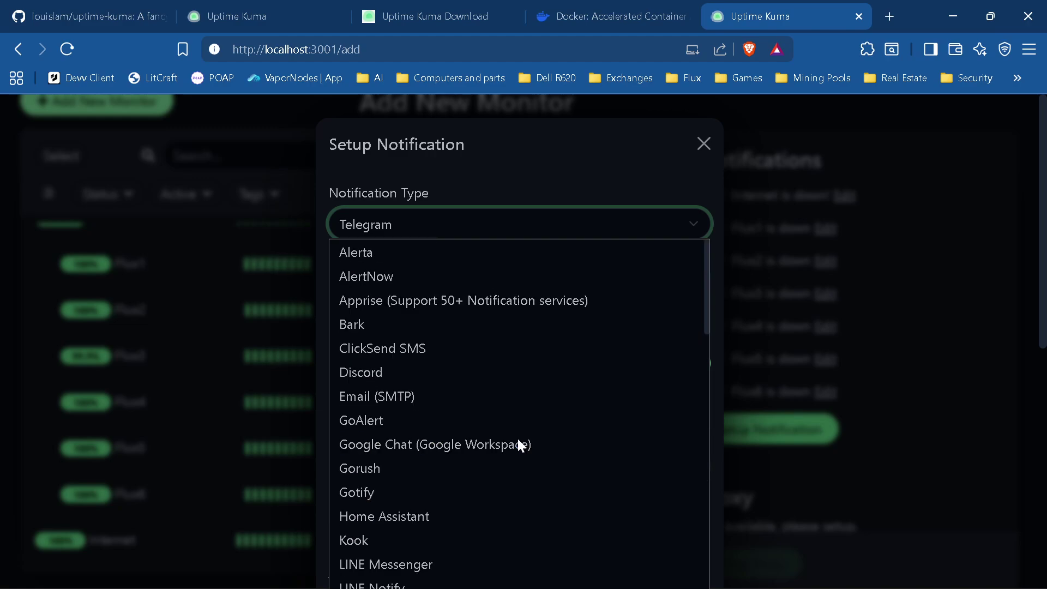
left_click(692, 224)
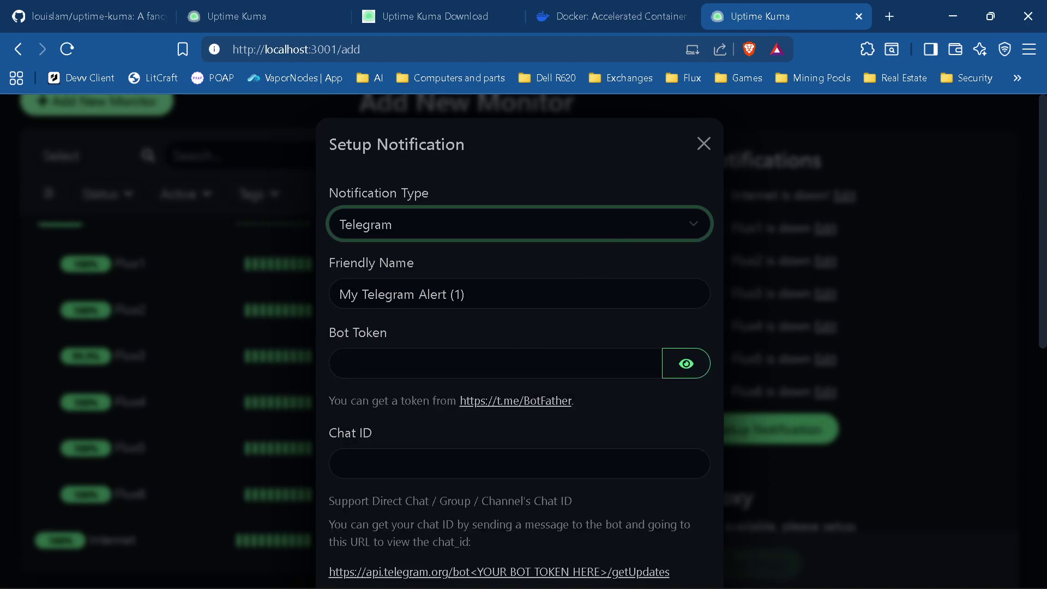
- Set the notification type to Discord in the notification setup
left_click(557, 227)
scroll(494, 278, "up", 10)
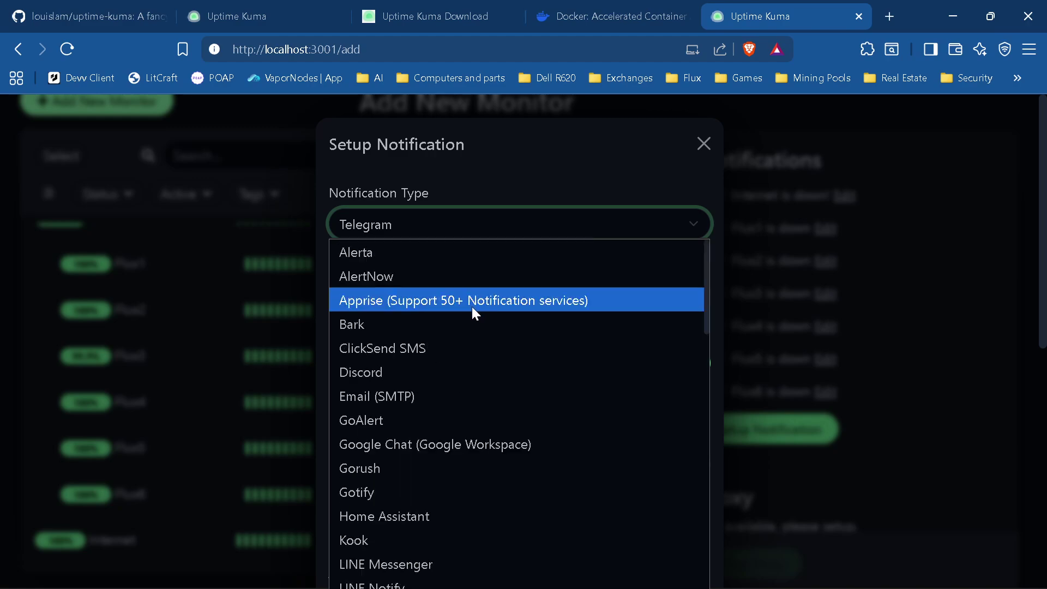
left_click(400, 377)
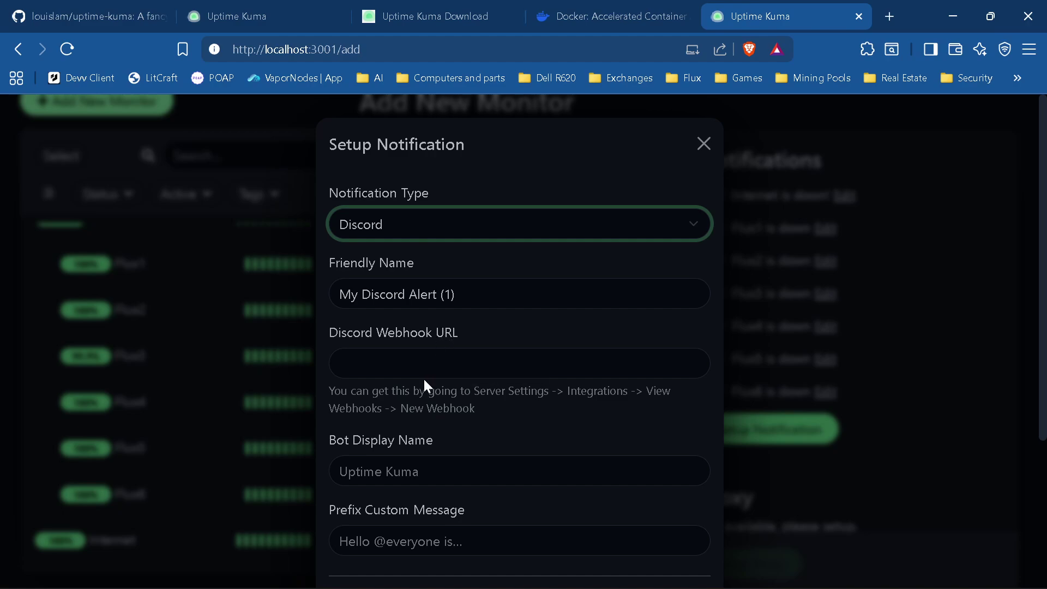
- Review the Discord webhook, bot name, message and default options, and close the notification setup without saving
scroll(496, 405, "down", 3)
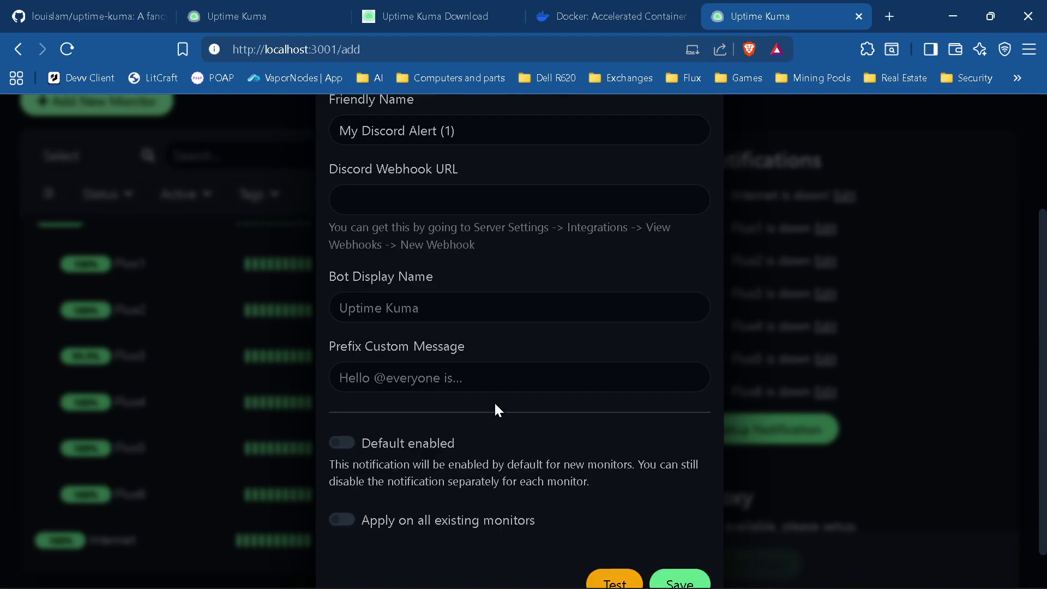
scroll(519, 327, "down", 1)
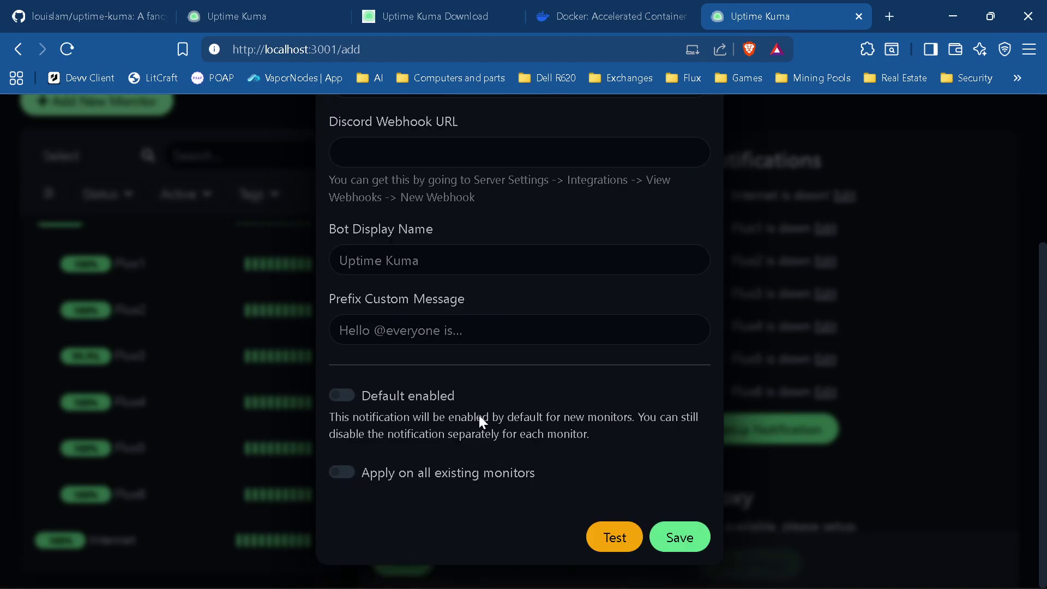
scroll(475, 388, "up", 3)
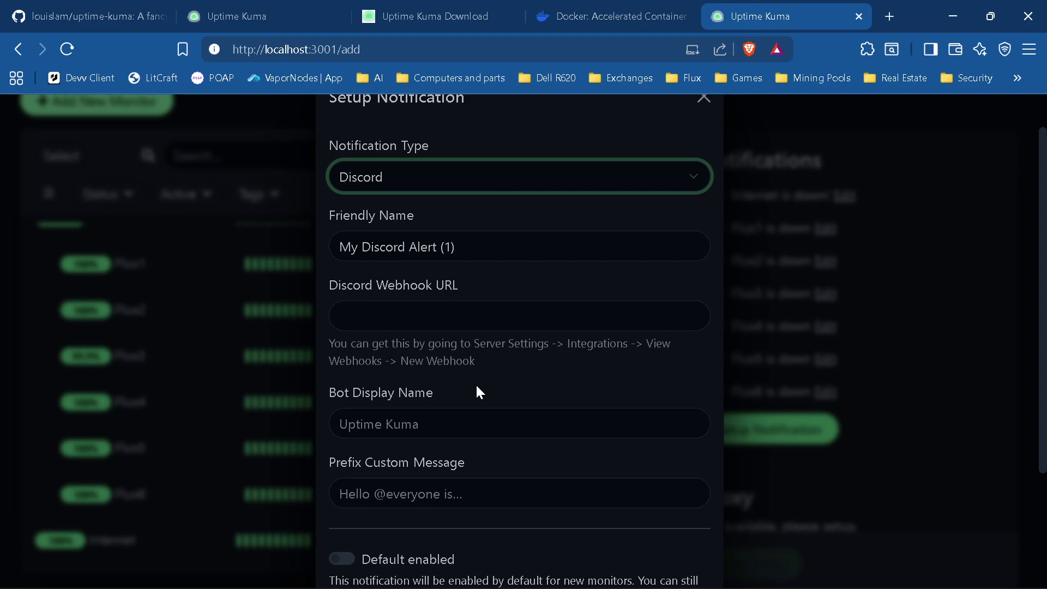
scroll(497, 359, "down", 2)
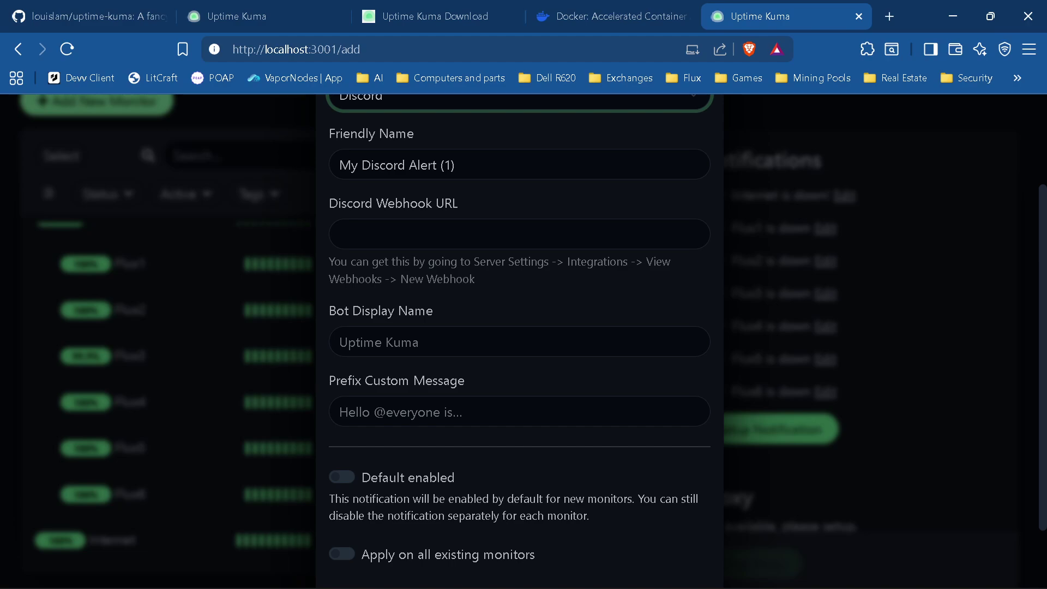
scroll(519, 338, "down", 2)
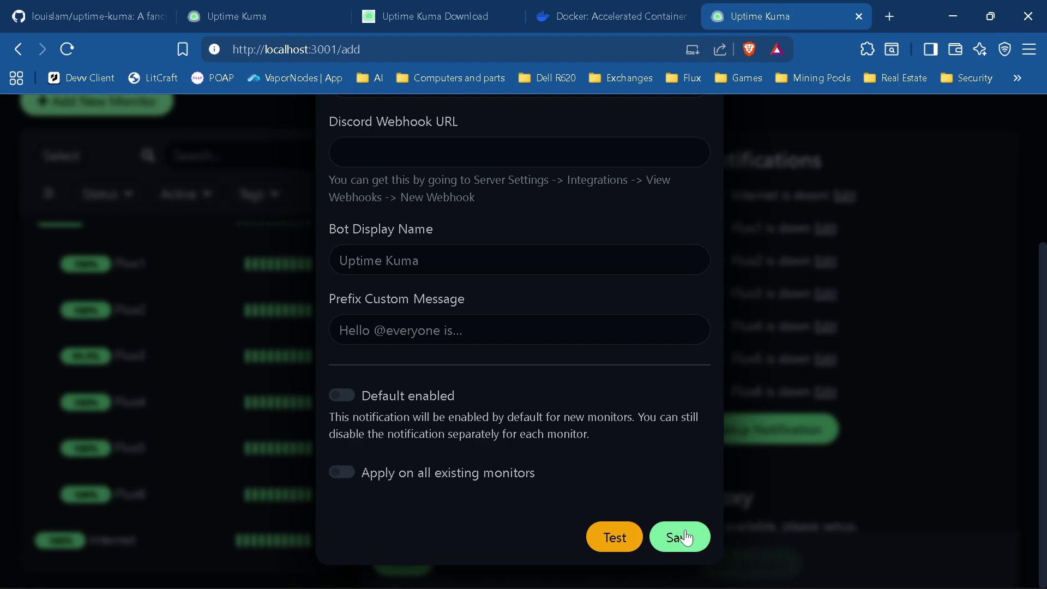
scroll(898, 466, "up", 4)
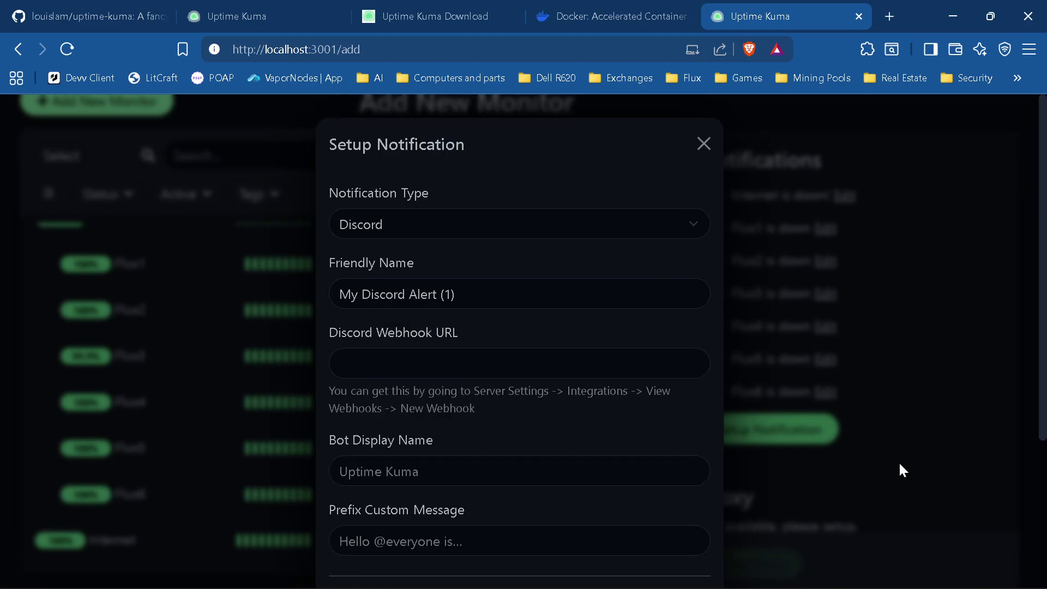
left_click(702, 144)
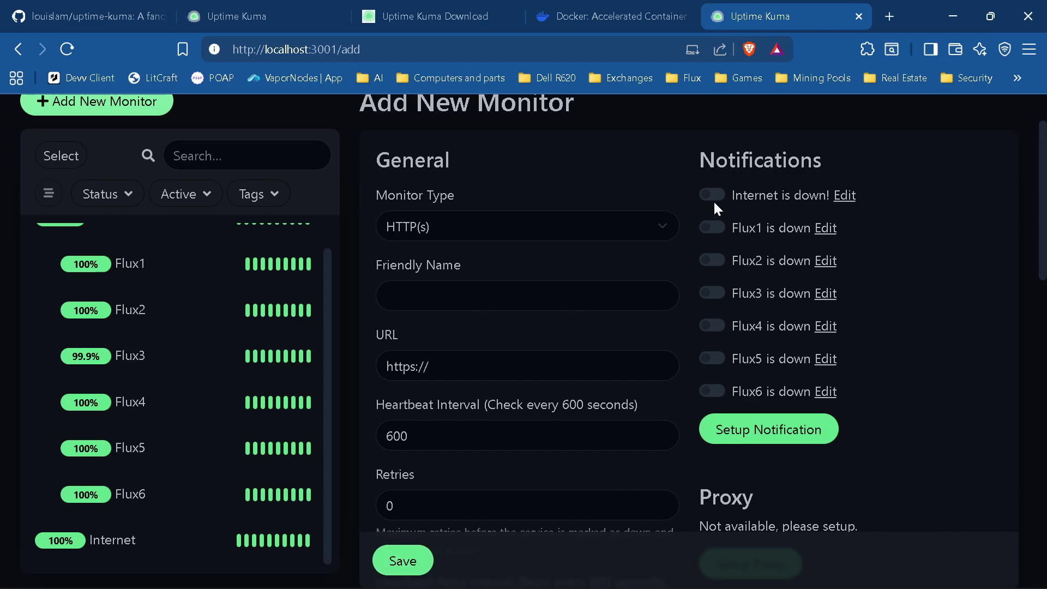
- Open the Flux3 monitor for editing and examine its general settings and assigned notifications
left_click(131, 361)
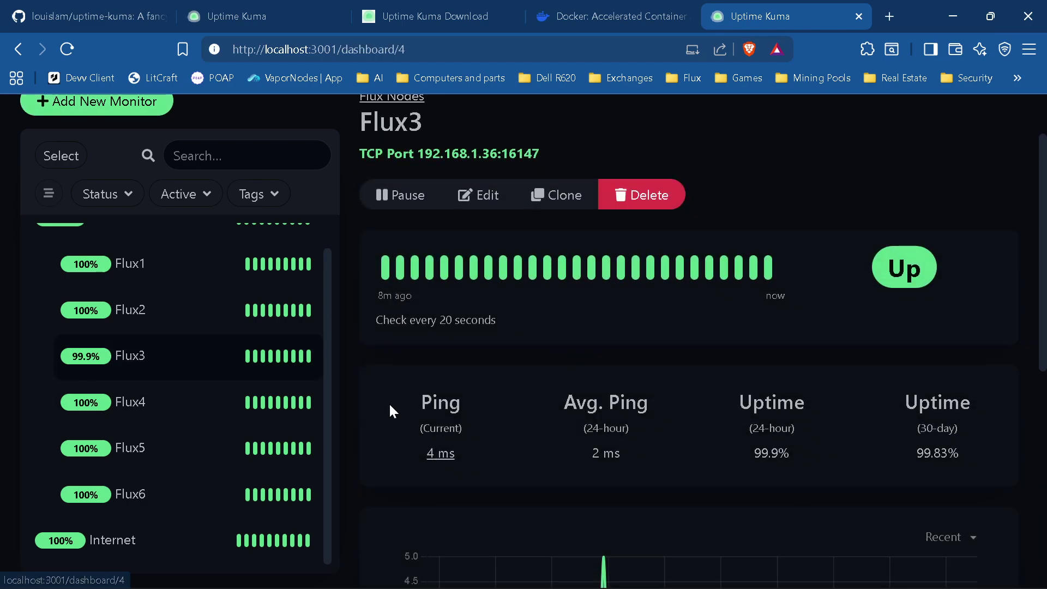
scroll(495, 445, "up", 2)
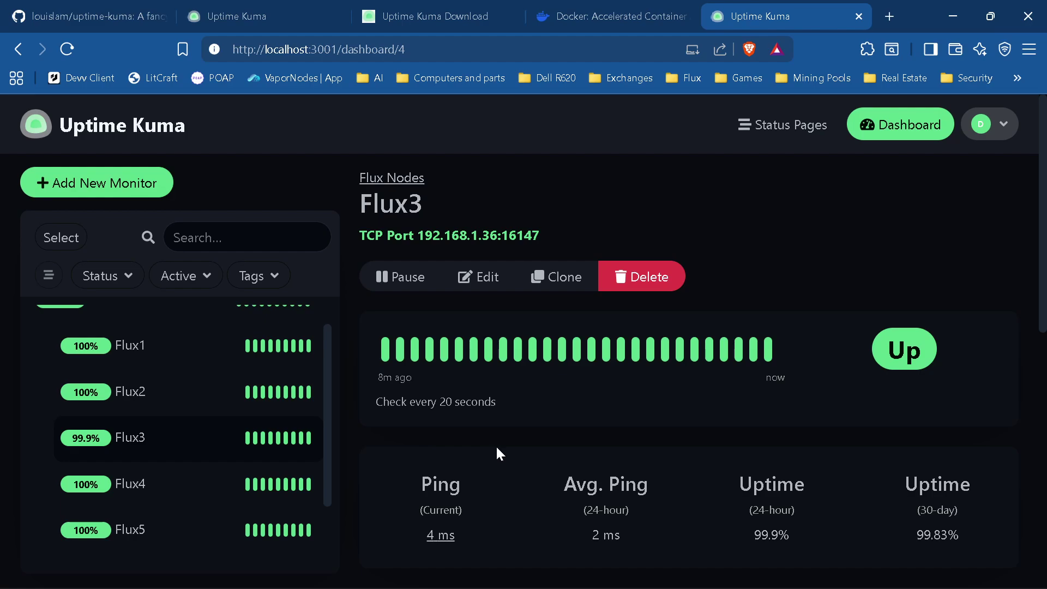
left_click(492, 289)
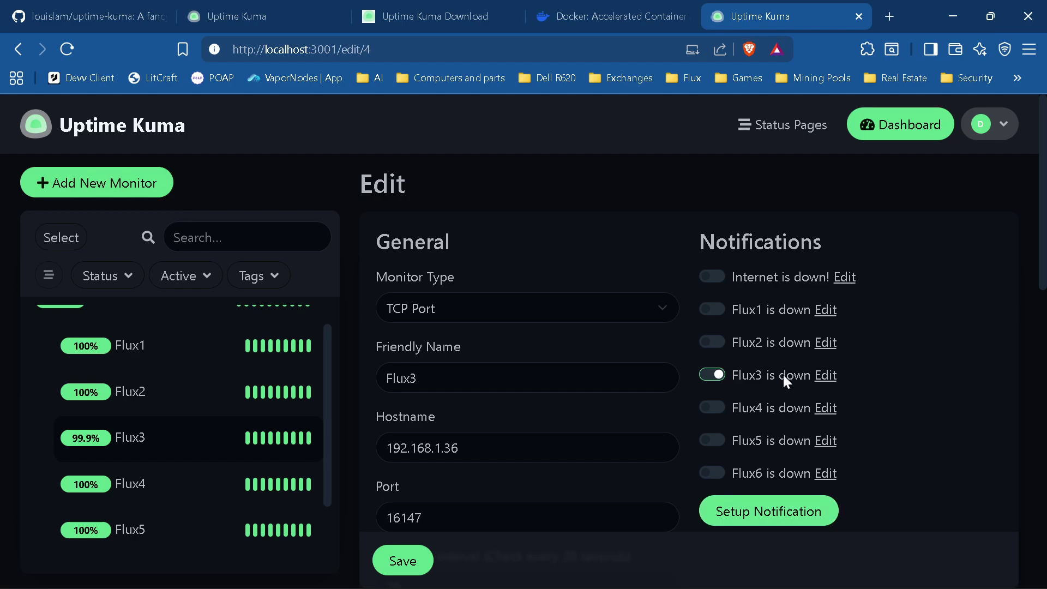
scroll(365, 394, "down", 1)
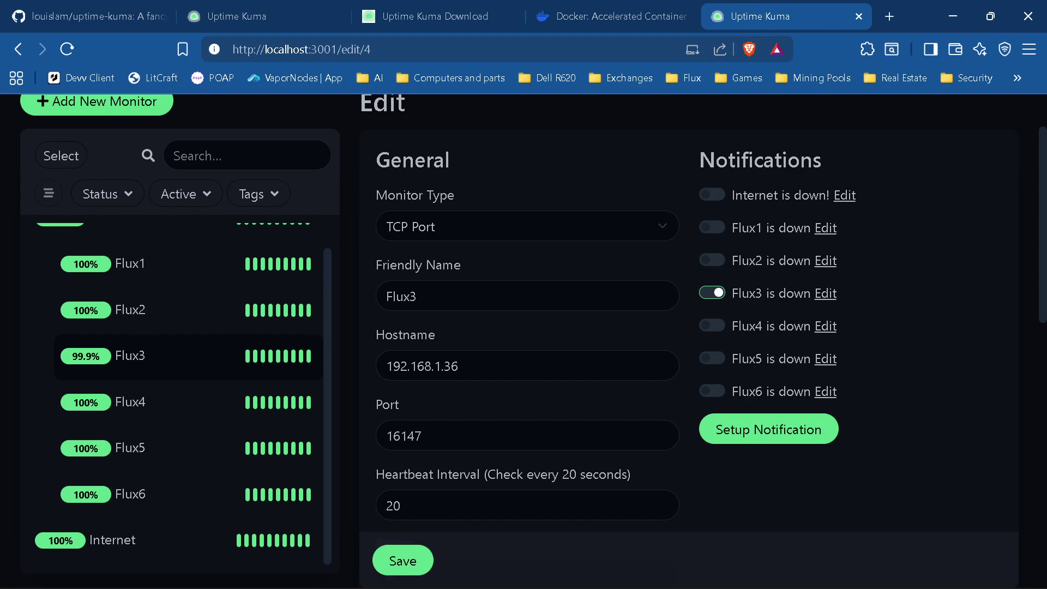
scroll(483, 331, "up", 1)
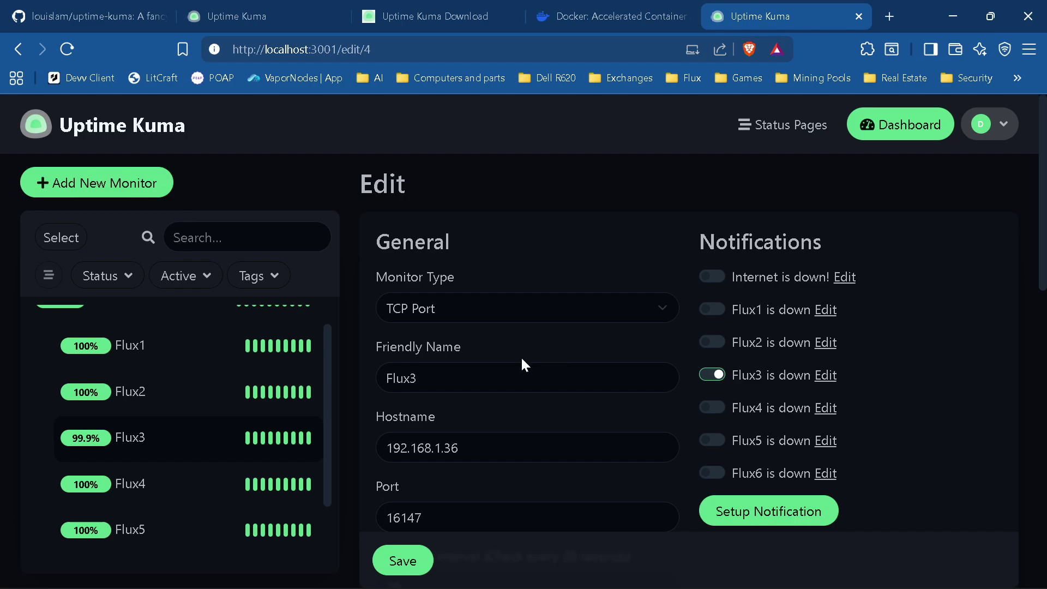
scroll(523, 338, "down", 1)
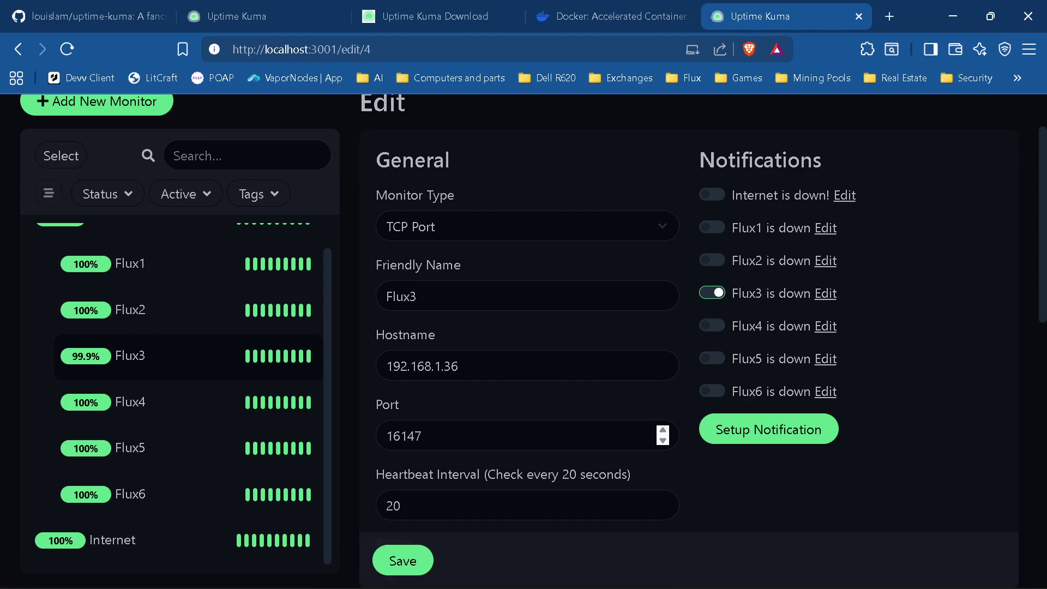
- Open the Flux2 monitor for editing and examine its port, heartbeat interval and retry settings
scroll(599, 436, "down", 1)
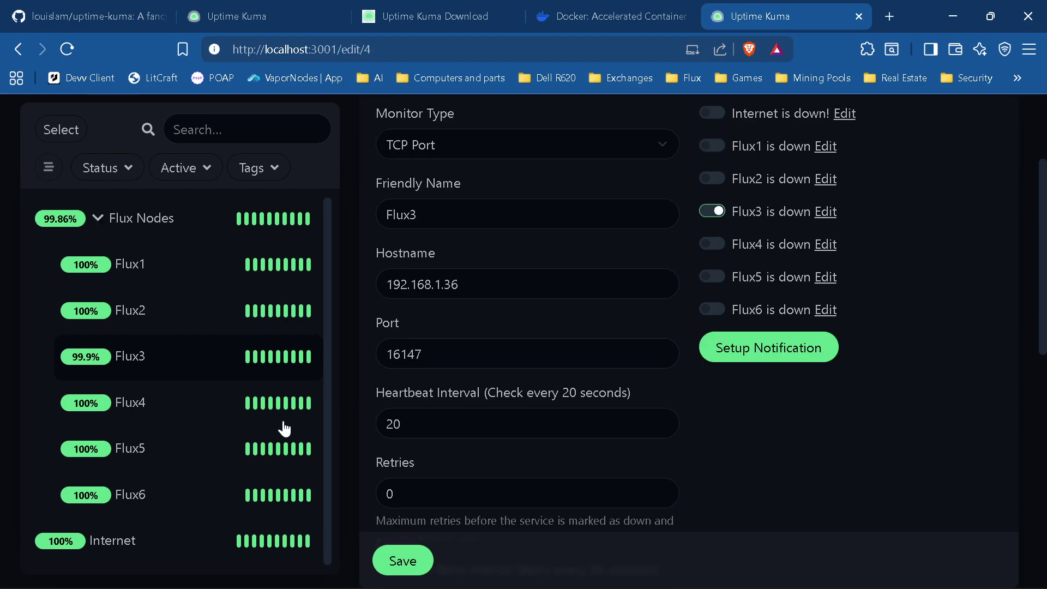
left_click(166, 306)
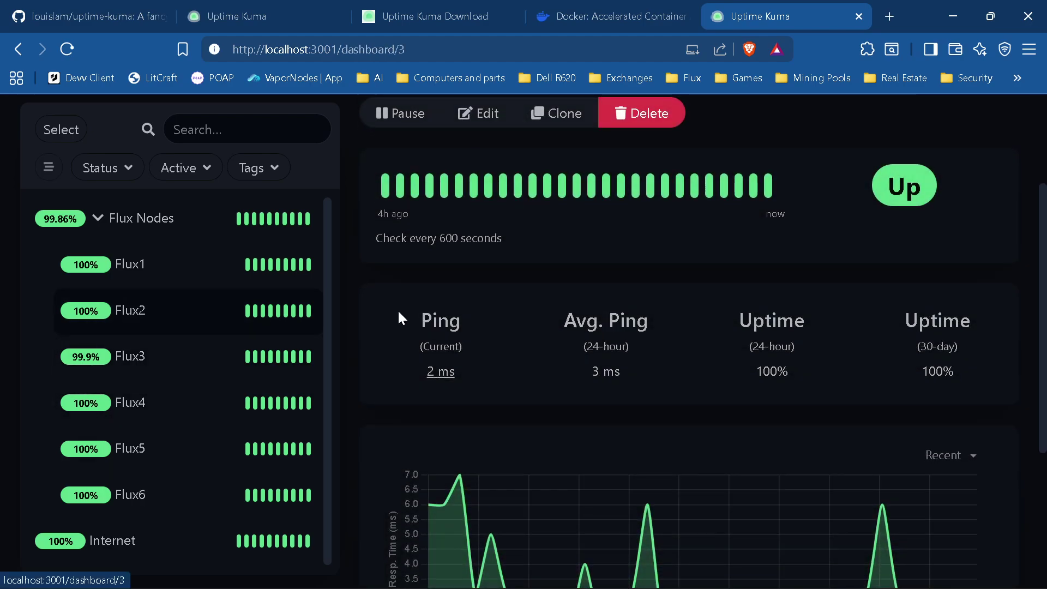
scroll(402, 320, "down", 3)
scroll(406, 327, "up", 5)
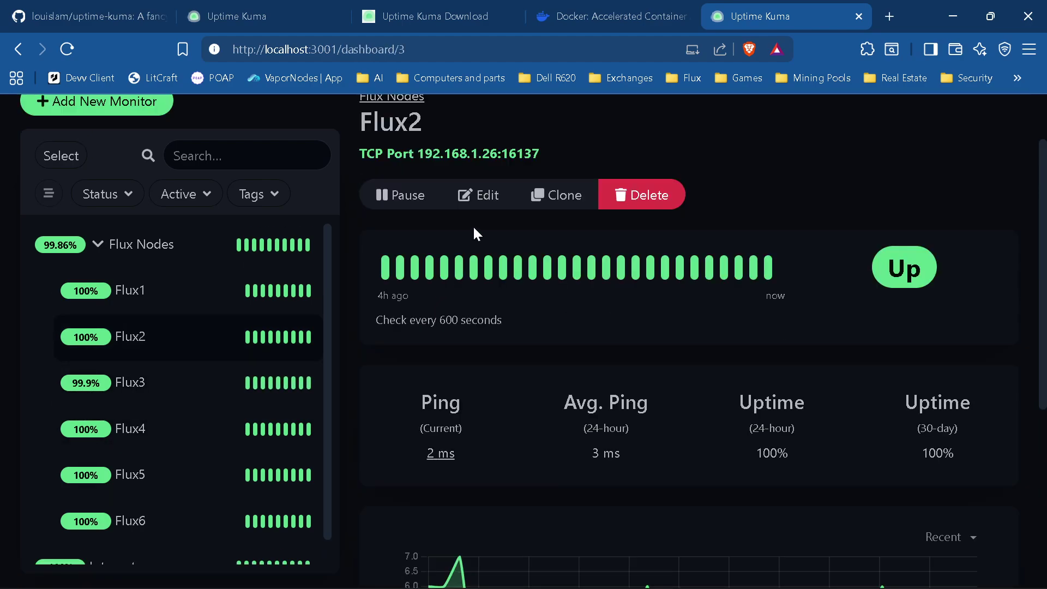
left_click(486, 195)
scroll(600, 491, "down", 4)
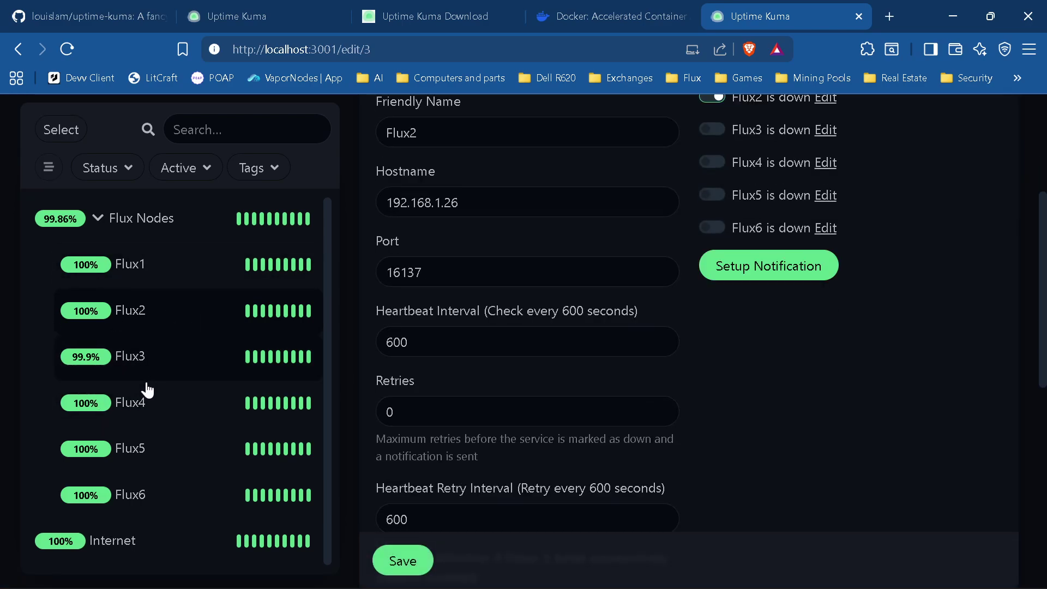
- Reopen the Flux3 monitor for editing and review its heartbeat interval and notification settings without saving
left_click(145, 358)
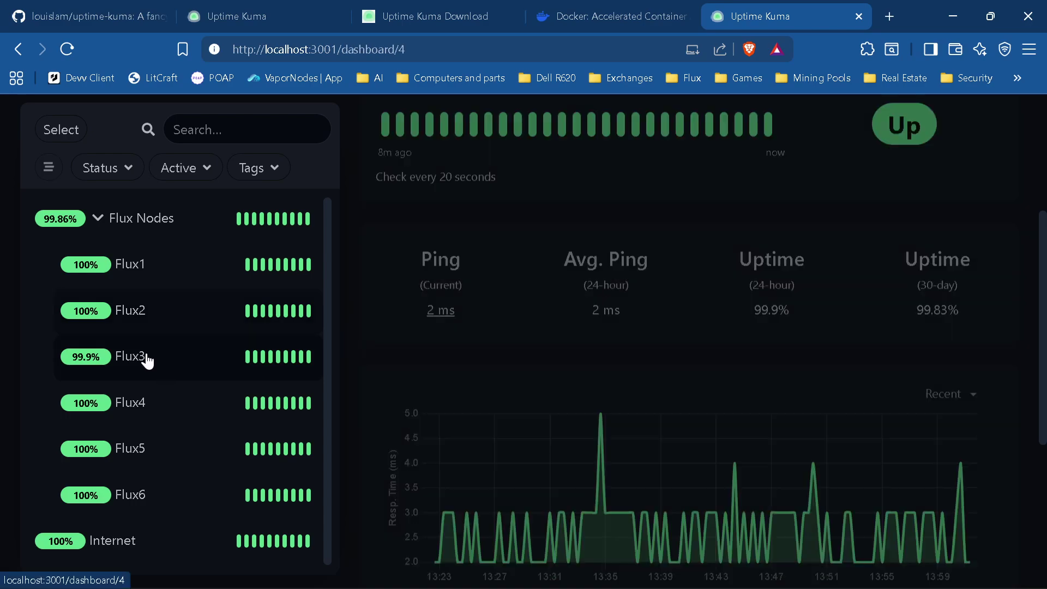
scroll(400, 390, "up", 3)
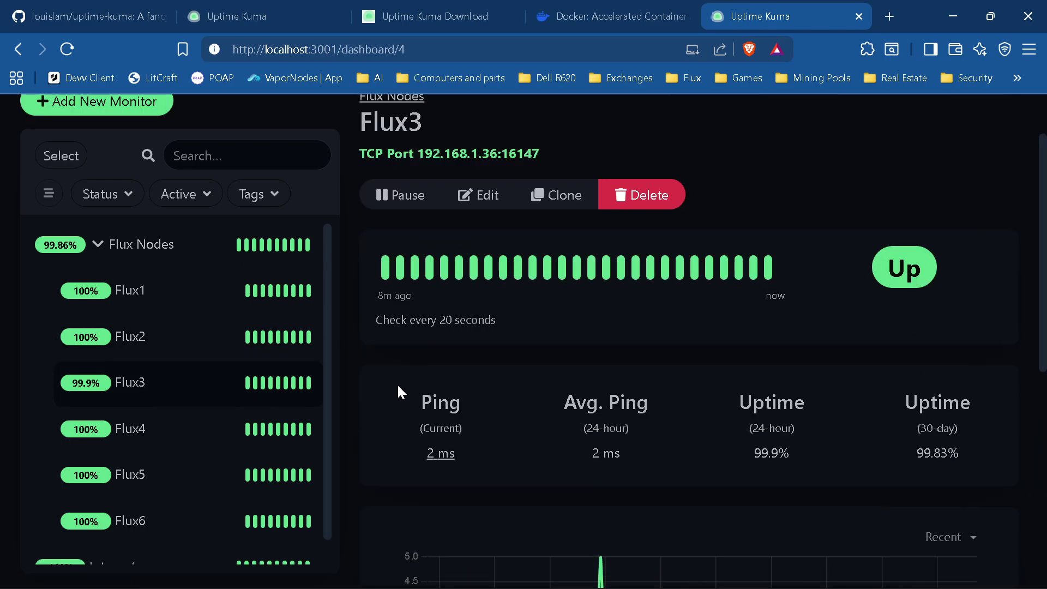
left_click(483, 205)
scroll(369, 422, "down", 2)
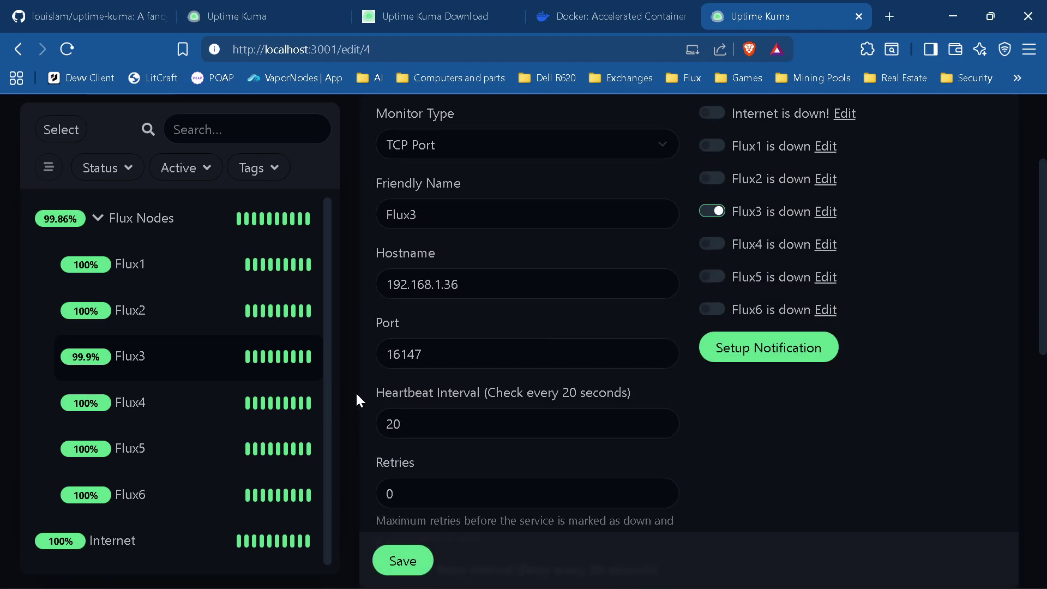
scroll(356, 397, "up", 3)
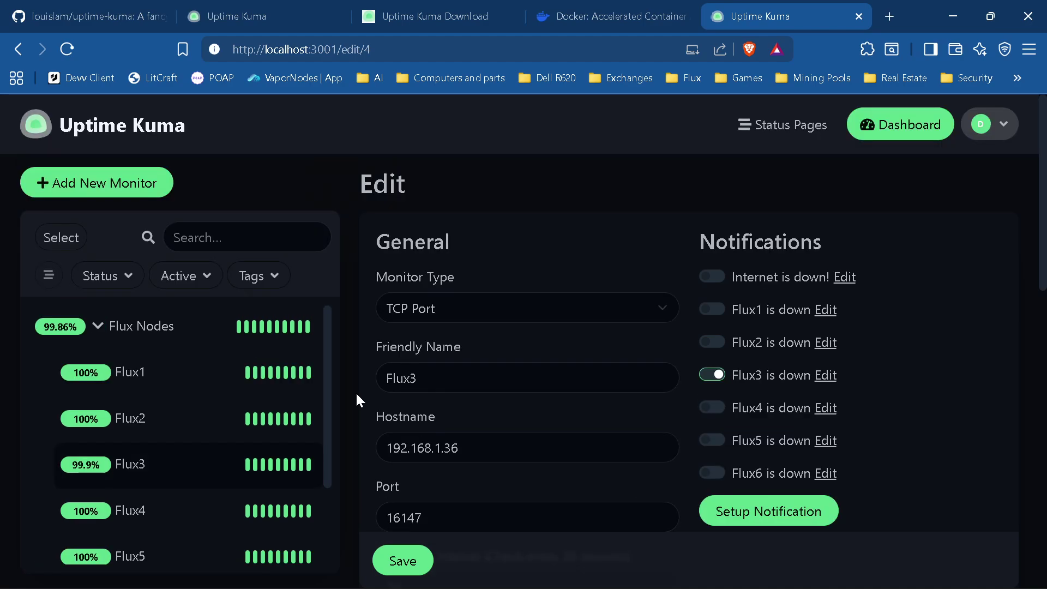
- Go to the dashboard overview, switch to Discord to read the Flux3 down alert in the uptime-kuma channel, and return to the dashboard
left_click(884, 120)
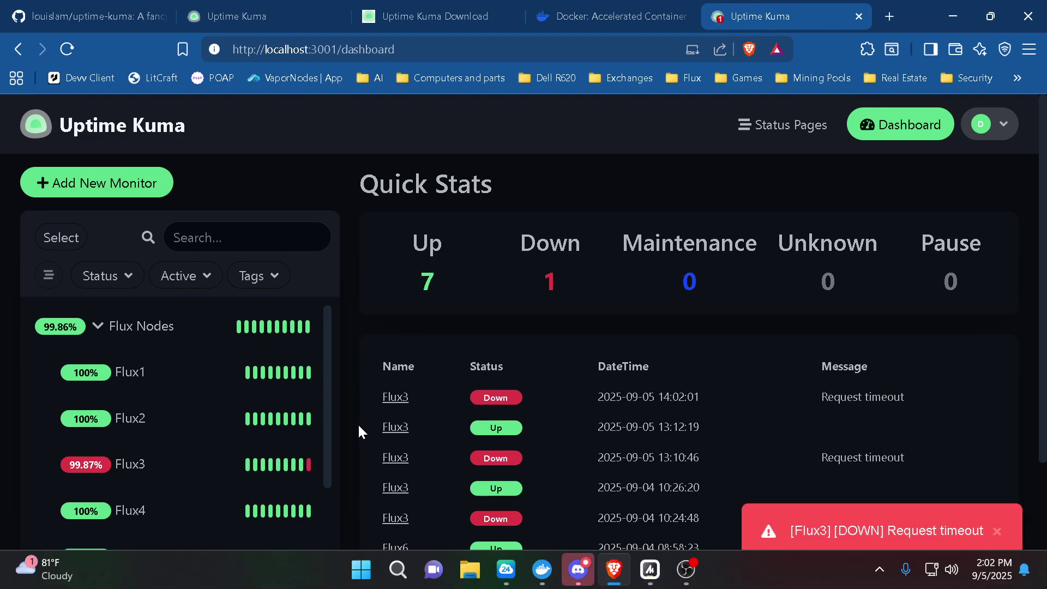
left_click(579, 570)
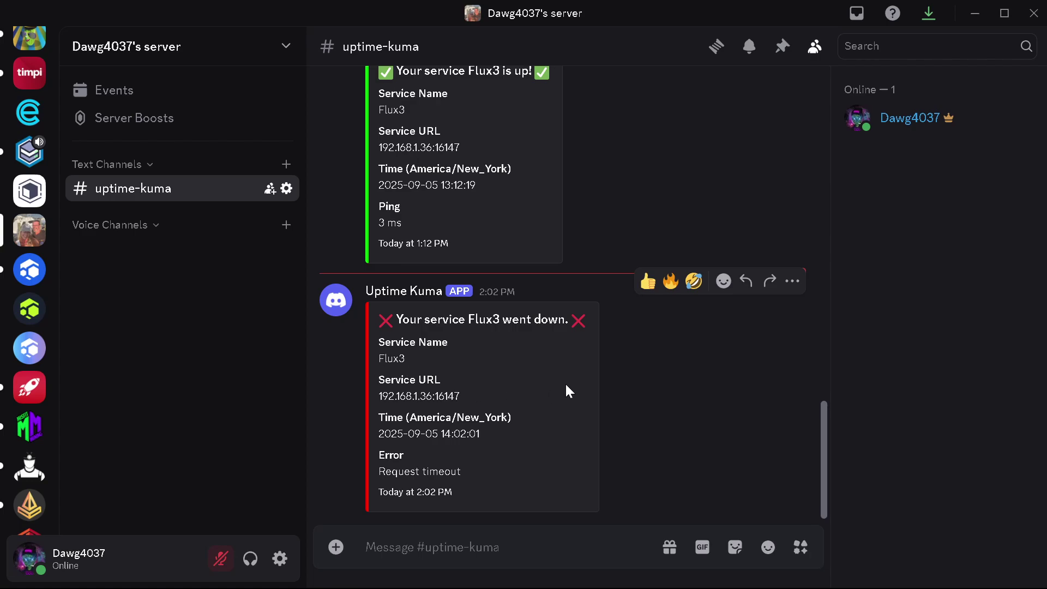
left_click(976, 15)
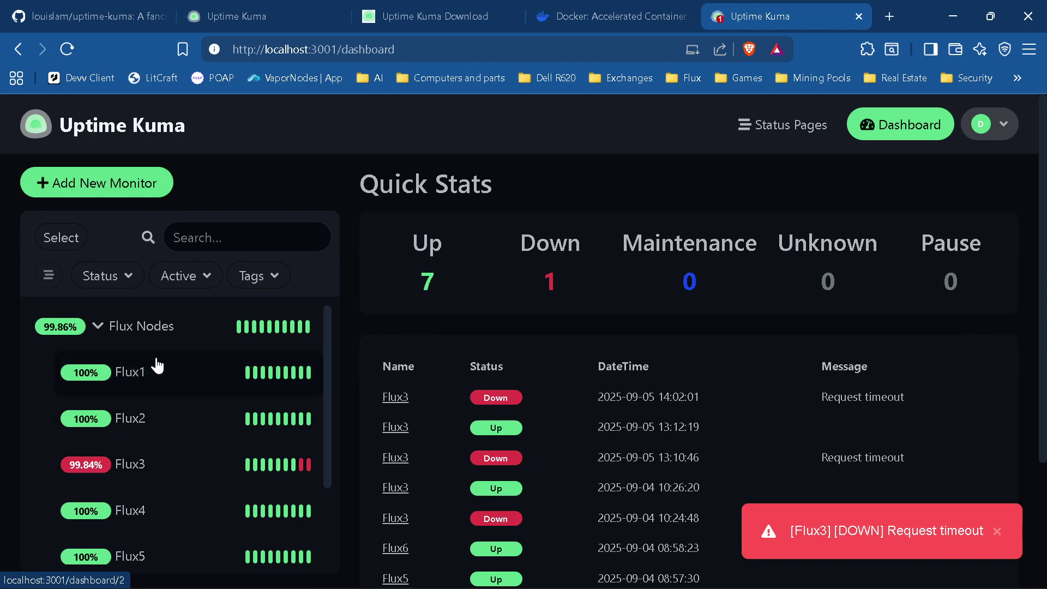
- Collapse and re-expand the Flux Nodes group, and inspect the most recent heartbeat of the group
left_click(97, 327)
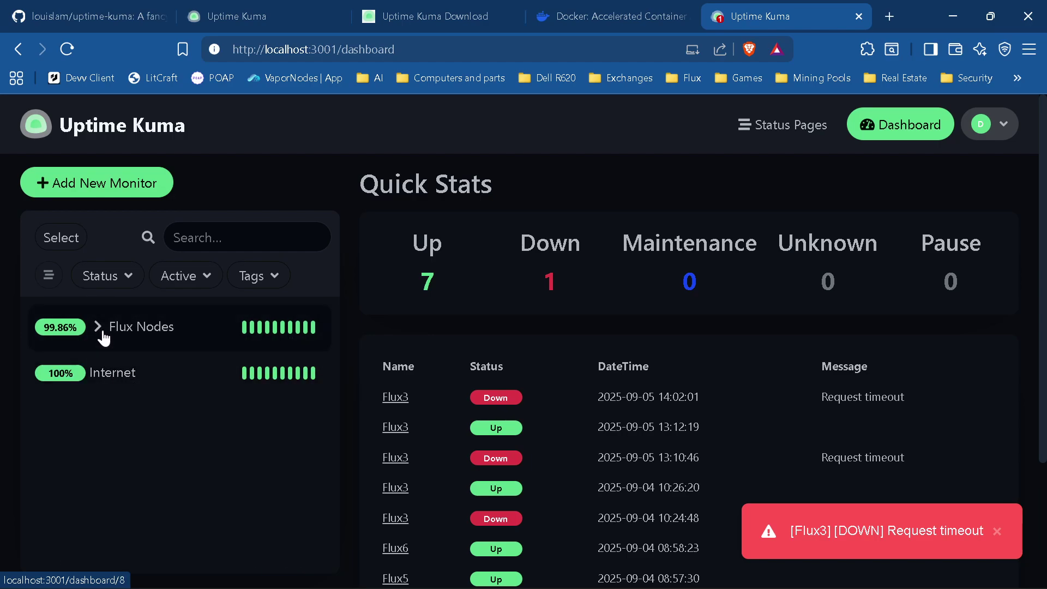
left_click(96, 329)
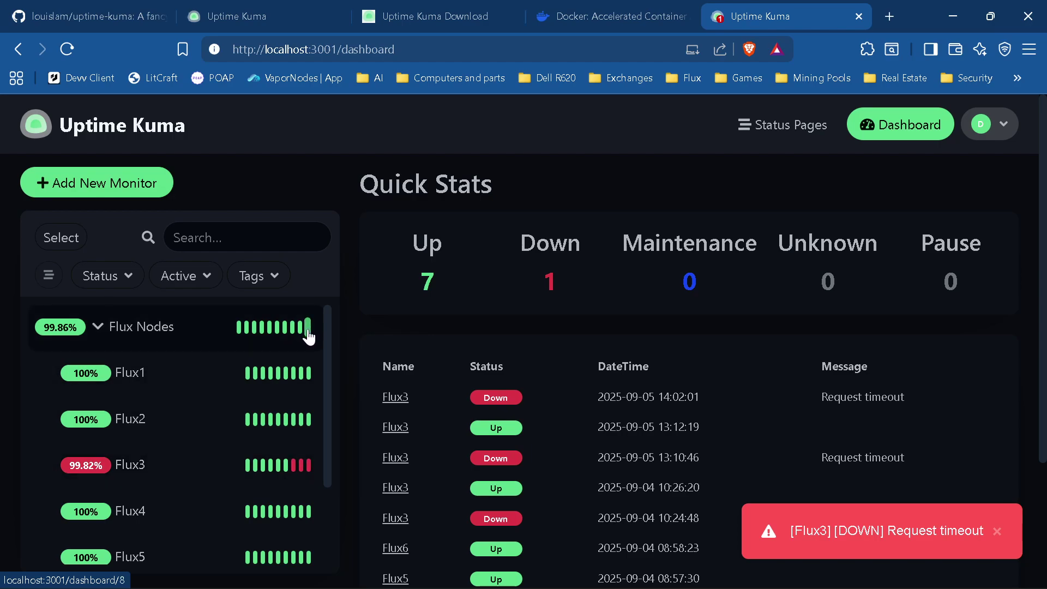
mouse_move(309, 338)
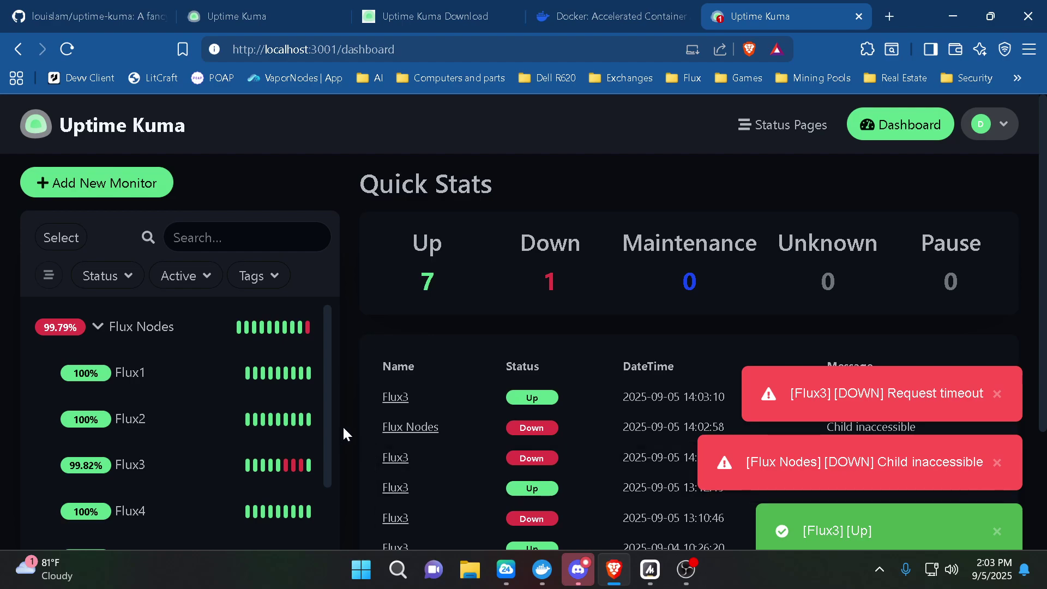
- Read the latest Flux3 message in Discord's uptime-kuma channel, return to the Uptime Kuma dashboard and dismiss all its pop-up alerts
left_click(578, 569)
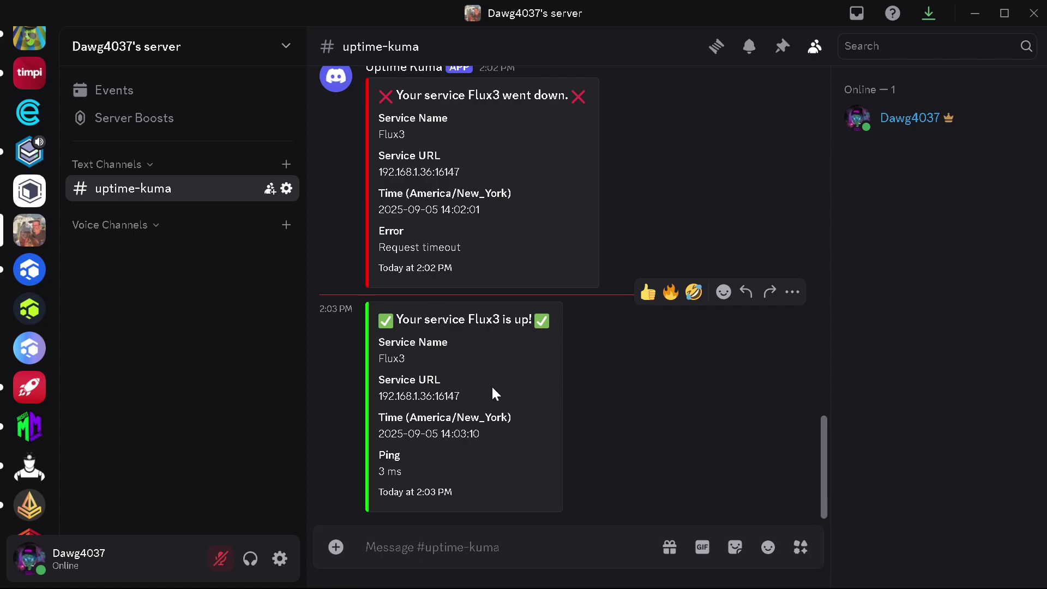
left_click(974, 14)
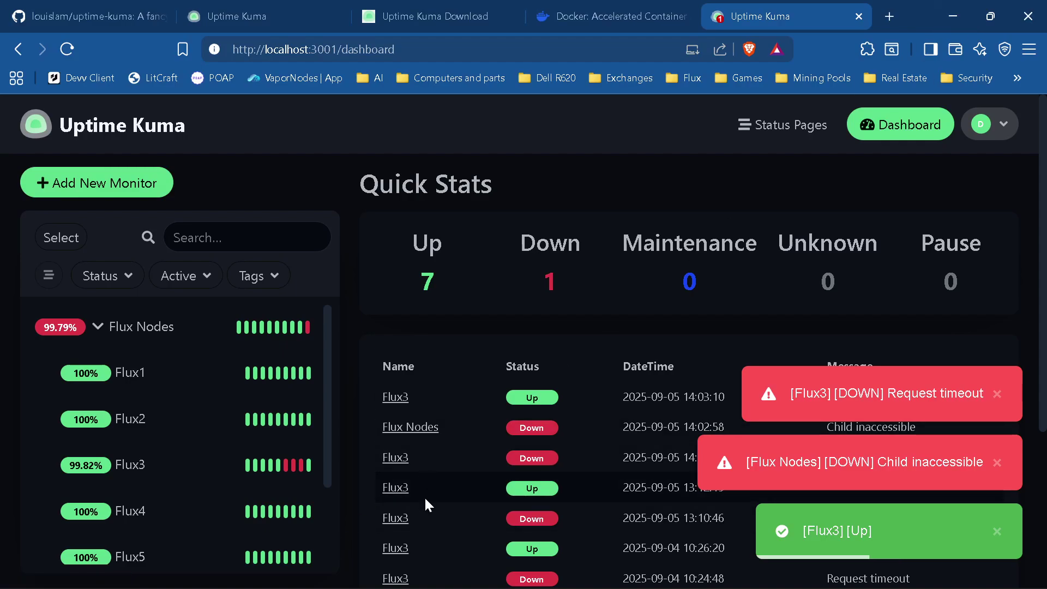
left_click(997, 531)
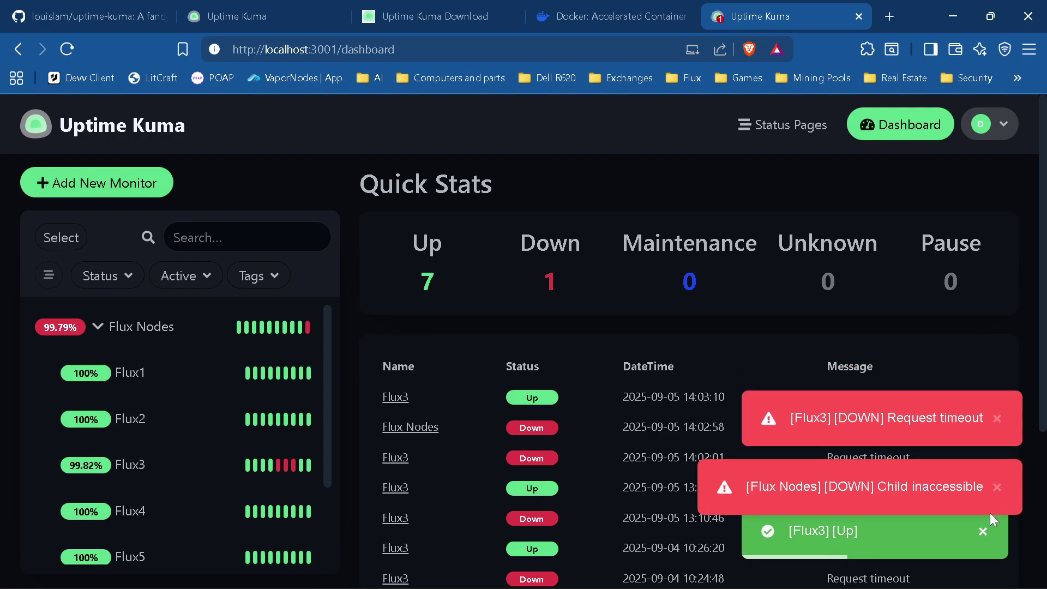
left_click(997, 532)
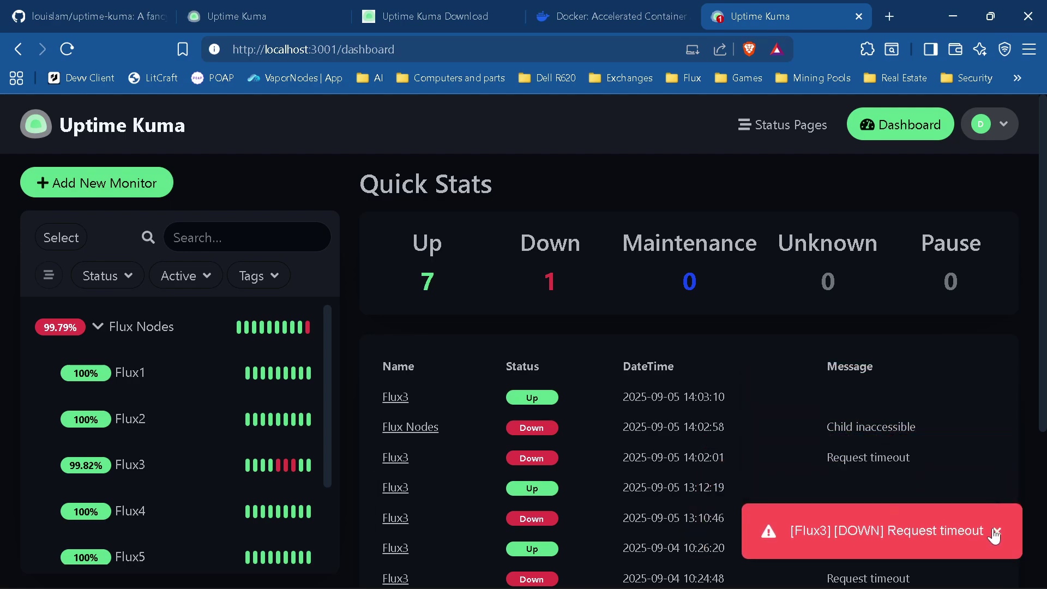
left_click(770, 508)
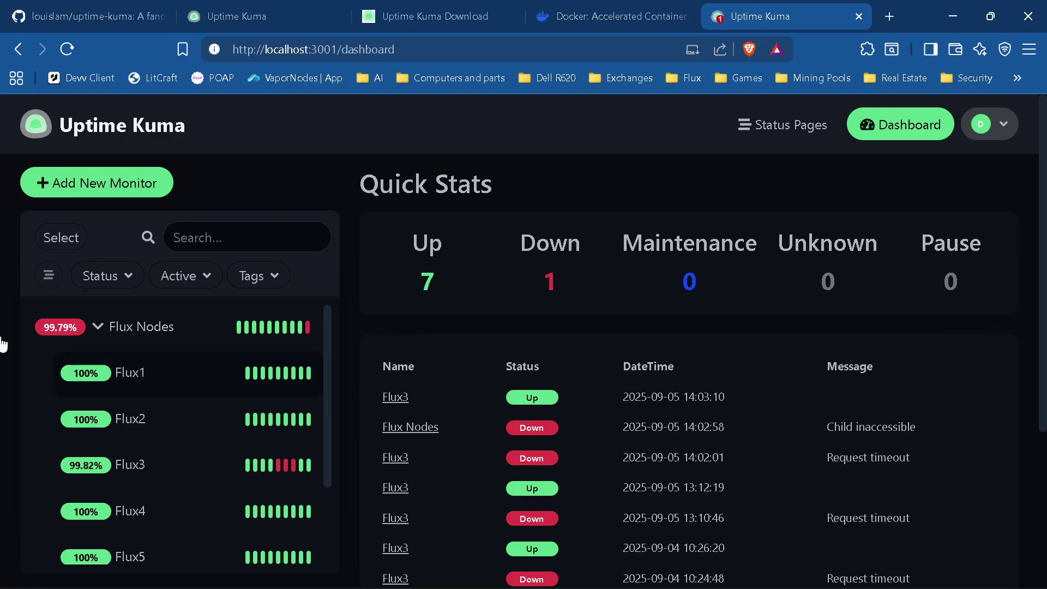
- Look through the nodes in the Flux Nodes group, comparing the list in its collapsed and expanded views, and leave it expanded
left_click(97, 327)
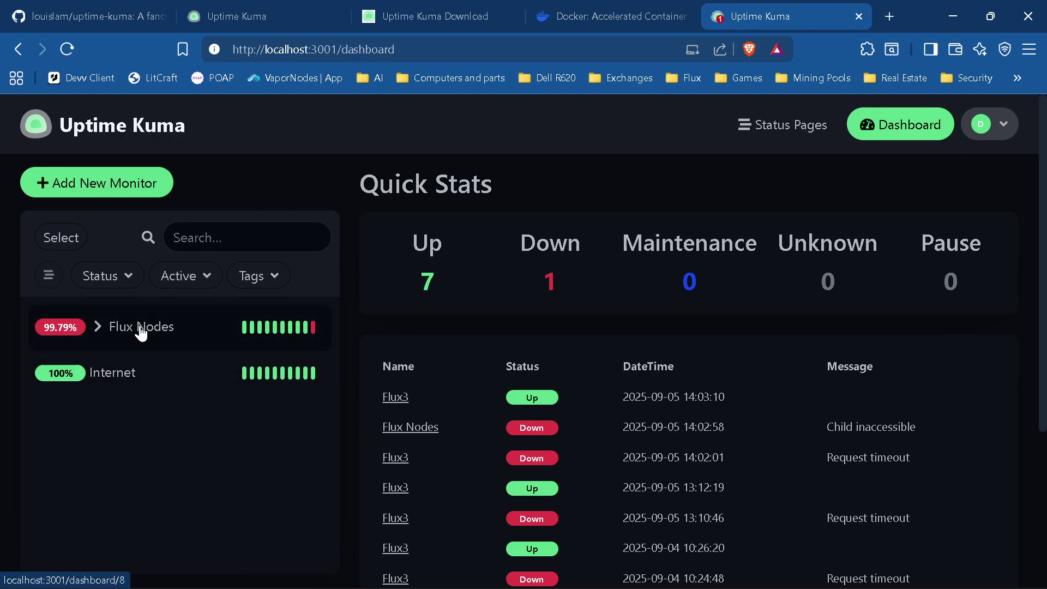
left_click(98, 328)
scroll(137, 493, "down", 2)
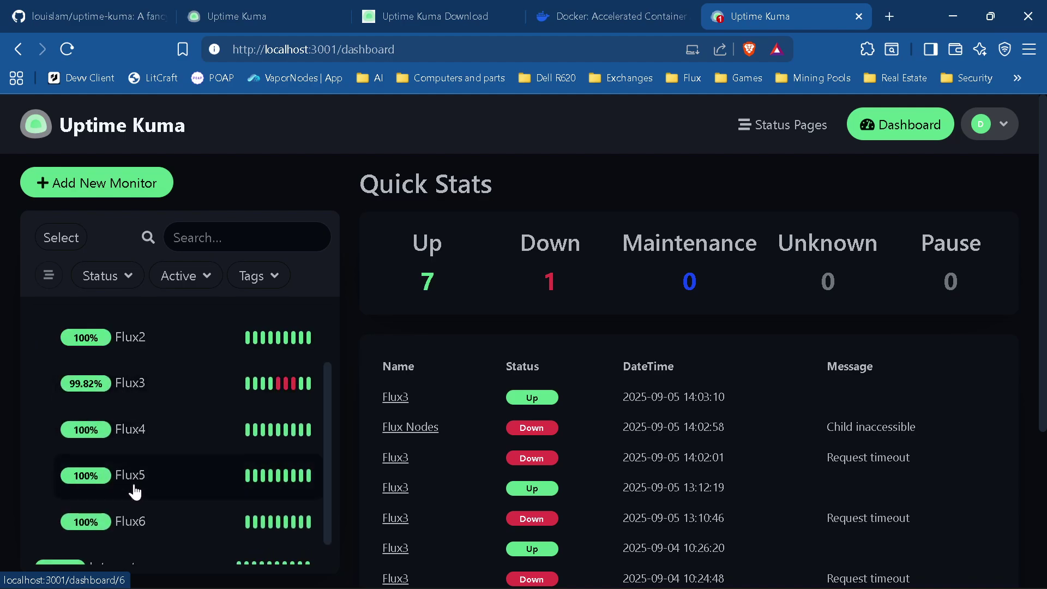
scroll(131, 378, "up", 2)
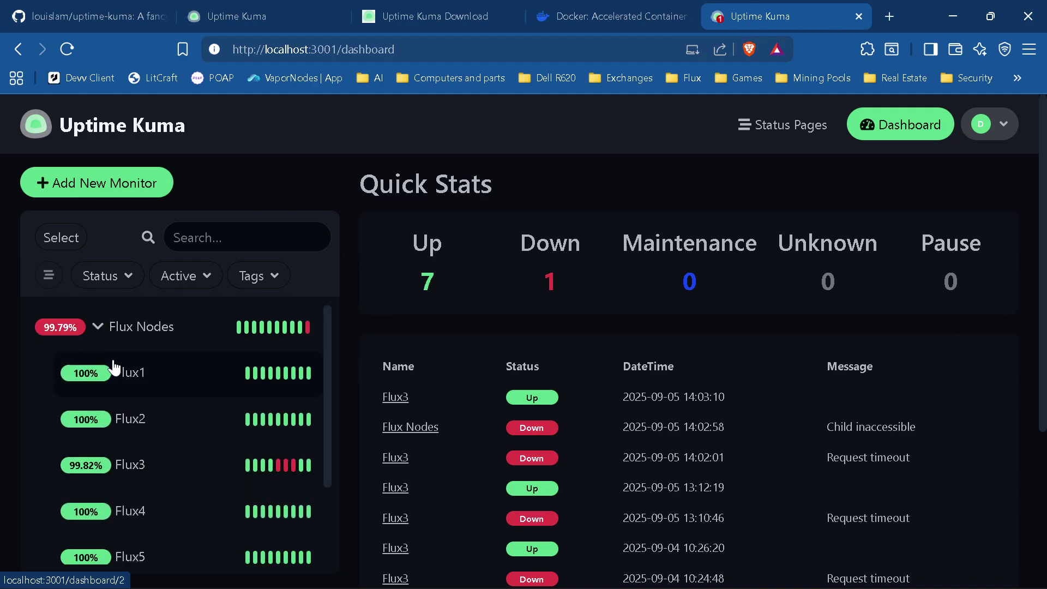
left_click(101, 327)
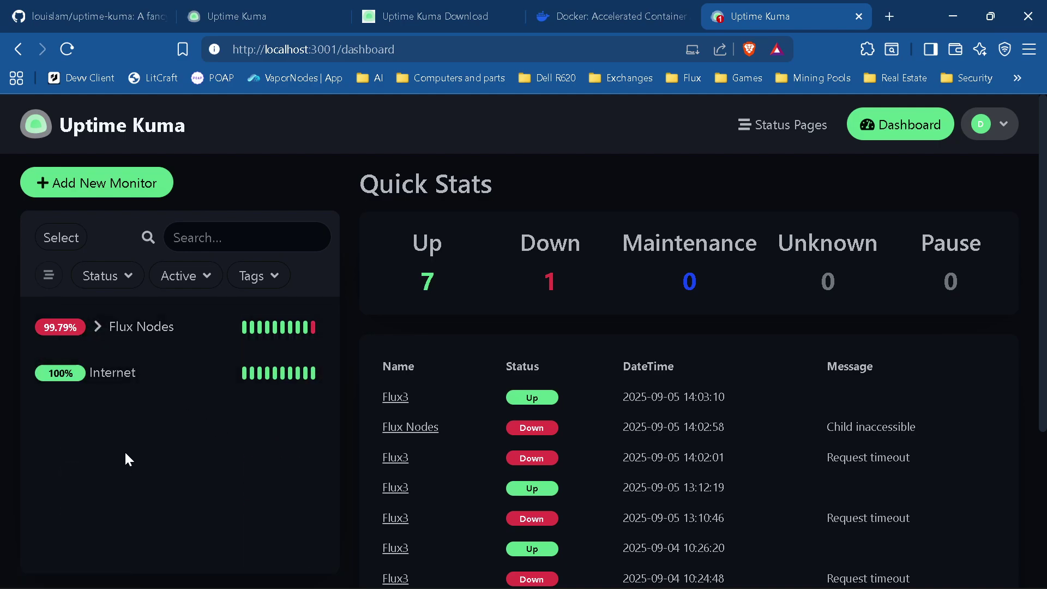
left_click(100, 327)
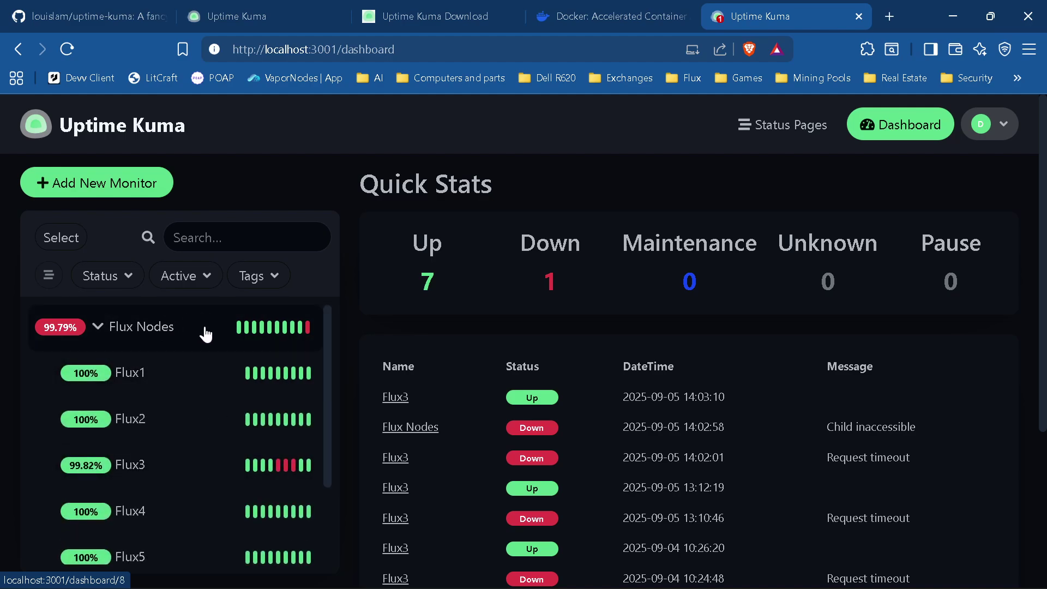